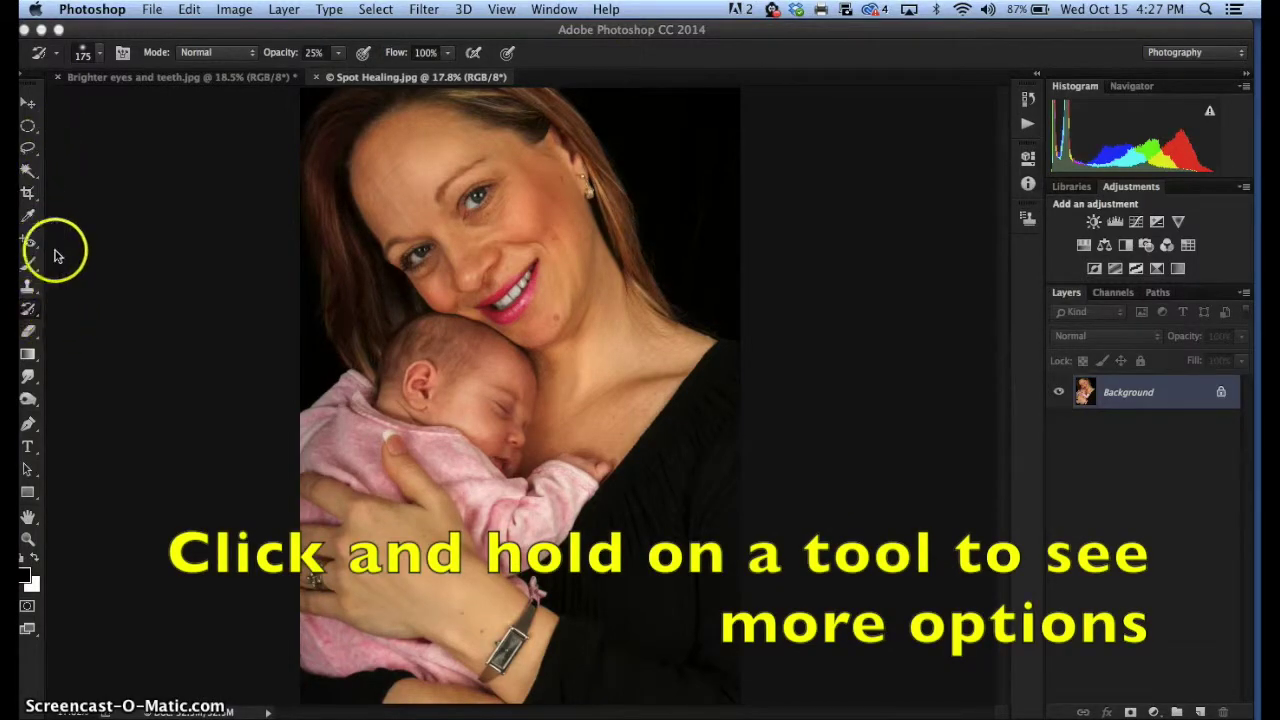
{"action": "left_click", "coordinate": [296, 33]}
{"action": "left_click_drag", "start_coordinate": [288, 33], "coordinate": [296, 36]}
{"action": "left_click", "coordinate": [56, 338]}
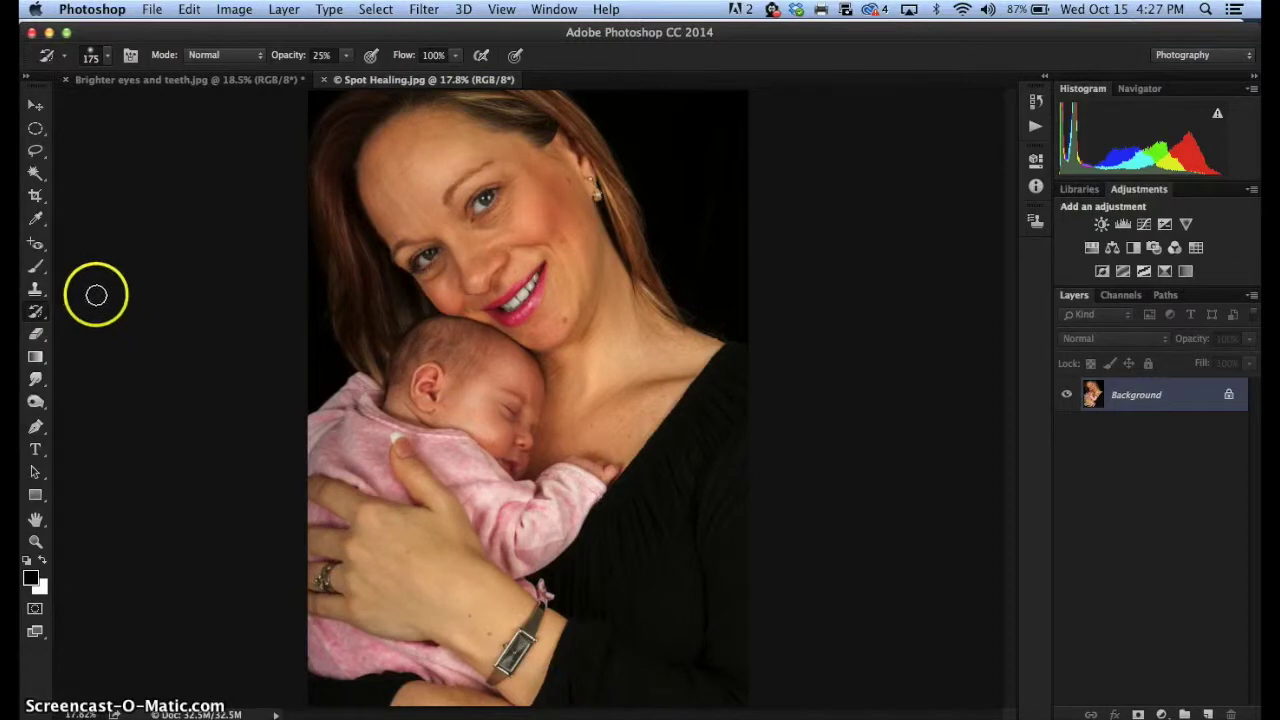
Choose the Spot Healing Brush and view the woman's mouth and chin at 100% zoom
{"action": "left_click", "coordinate": [38, 247]}
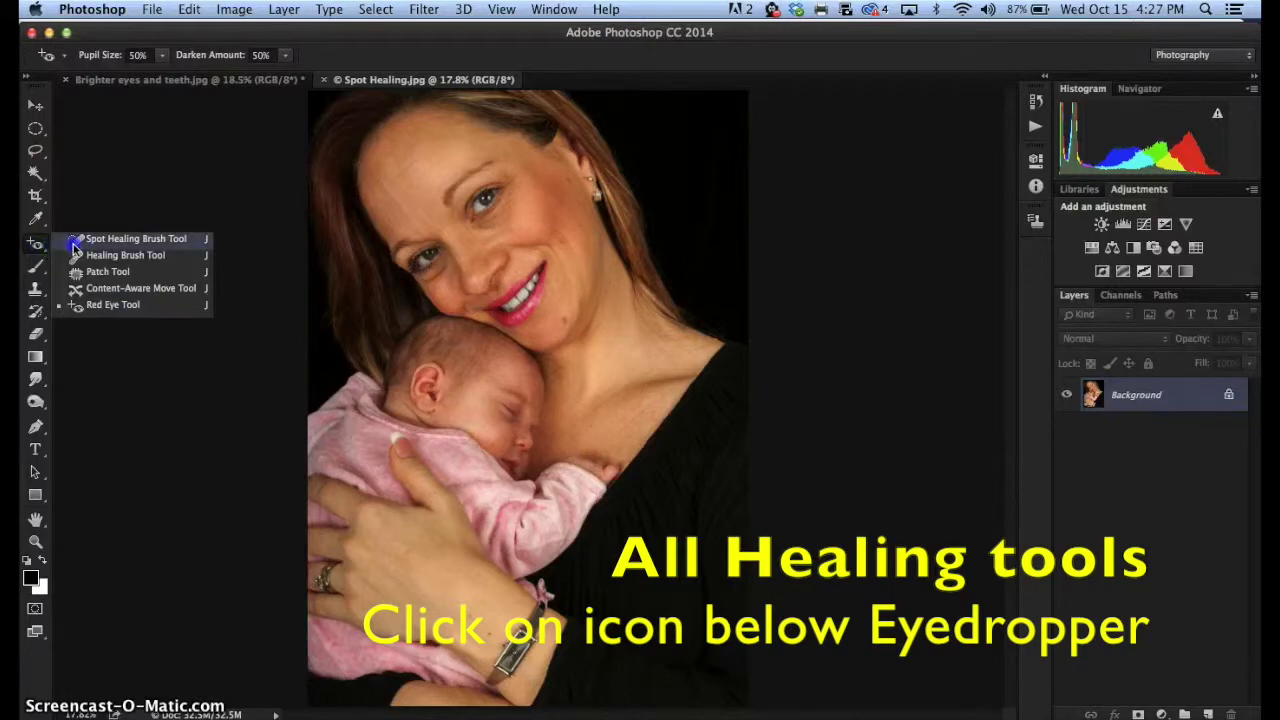
{"action": "left_click", "coordinate": [75, 240]}
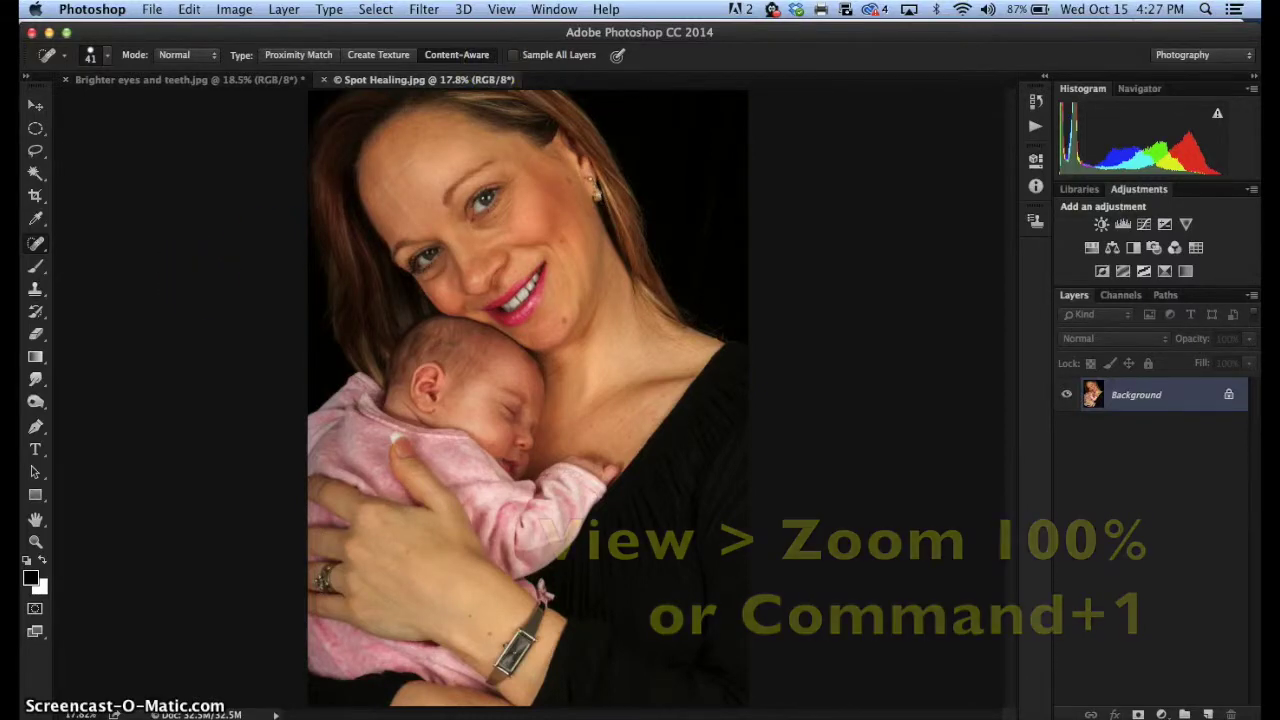
{"action": "left_click", "coordinate": [501, 9]}
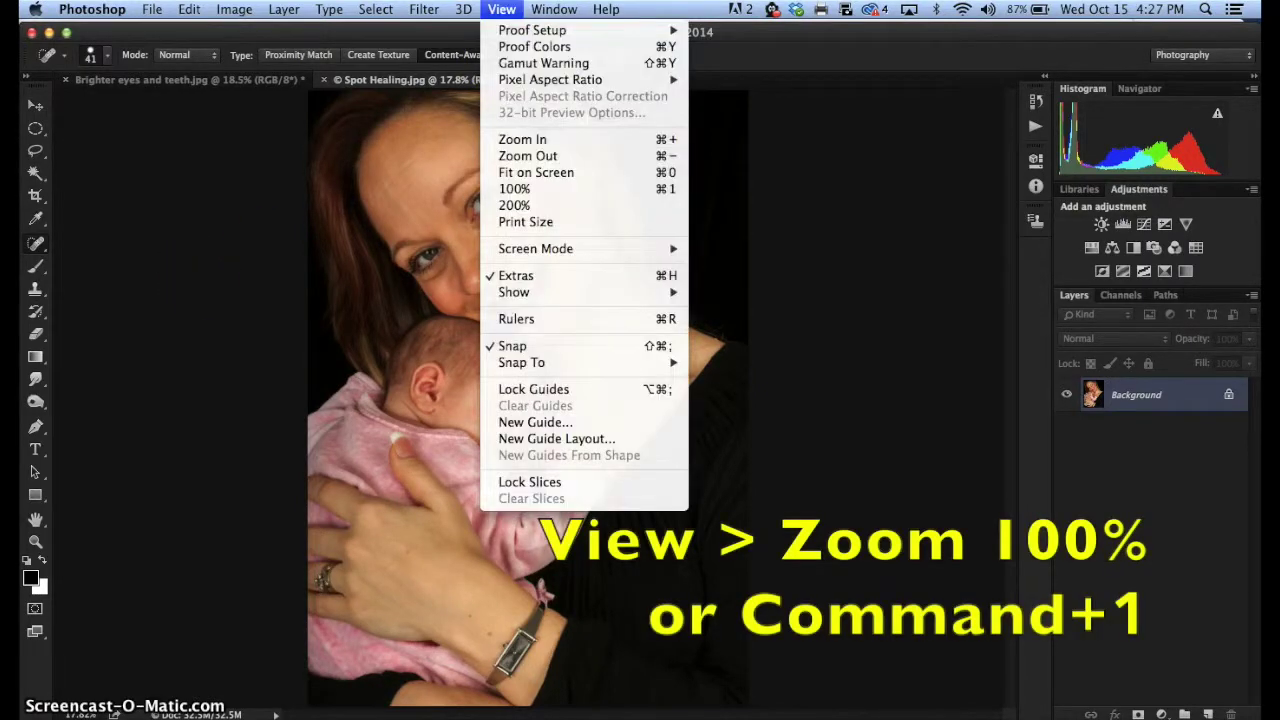
{"action": "left_click", "coordinate": [551, 190]}
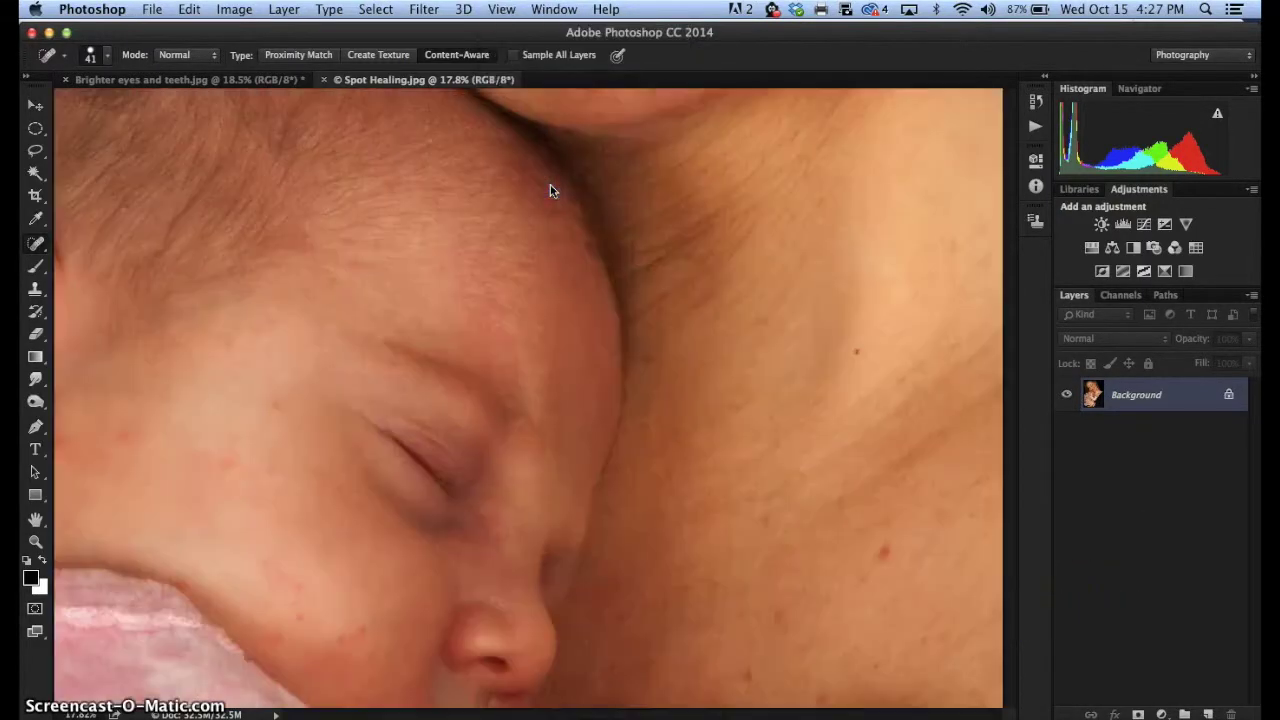
{"action": "left_click_drag", "start_coordinate": [1006, 366], "coordinate": [1022, 334]}
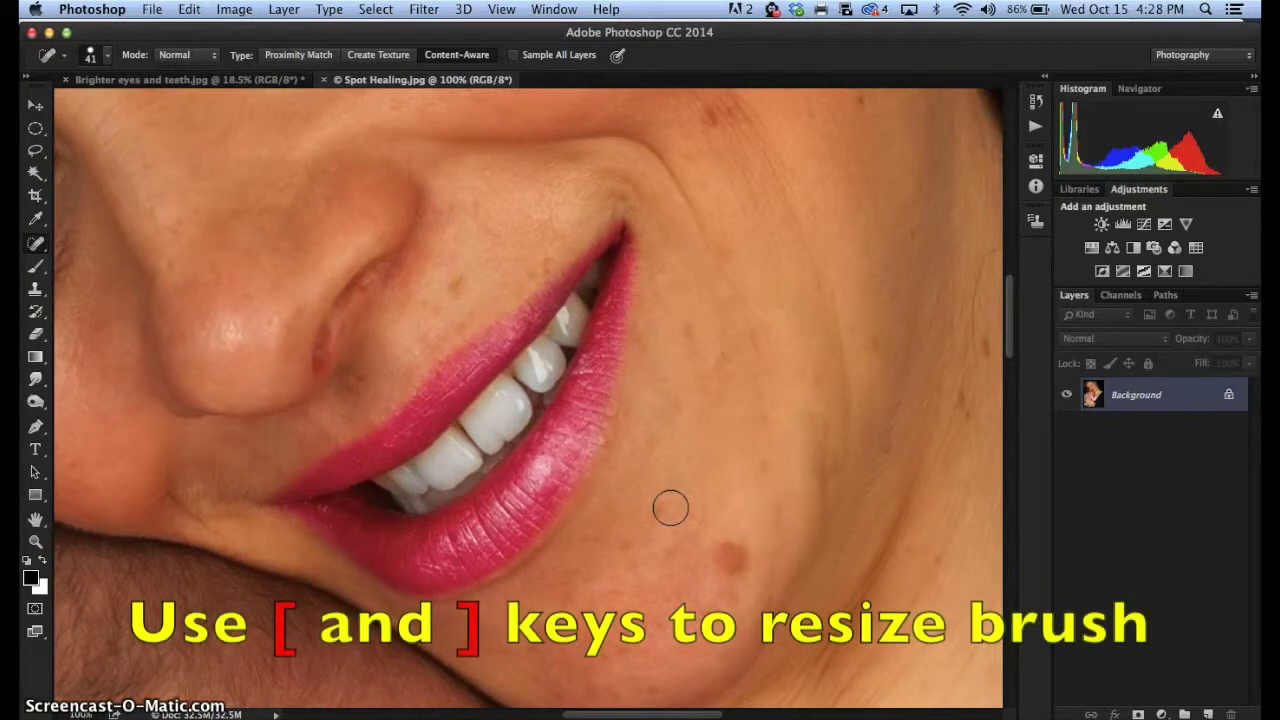
Try removing the mole on the woman's chin with the Spot Healing Brush at size 45, and undo the healing
{"action": "left_click_drag", "start_coordinate": [700, 525], "coordinate": [730, 557]}
{"action": "key", "text": "bracketright"}
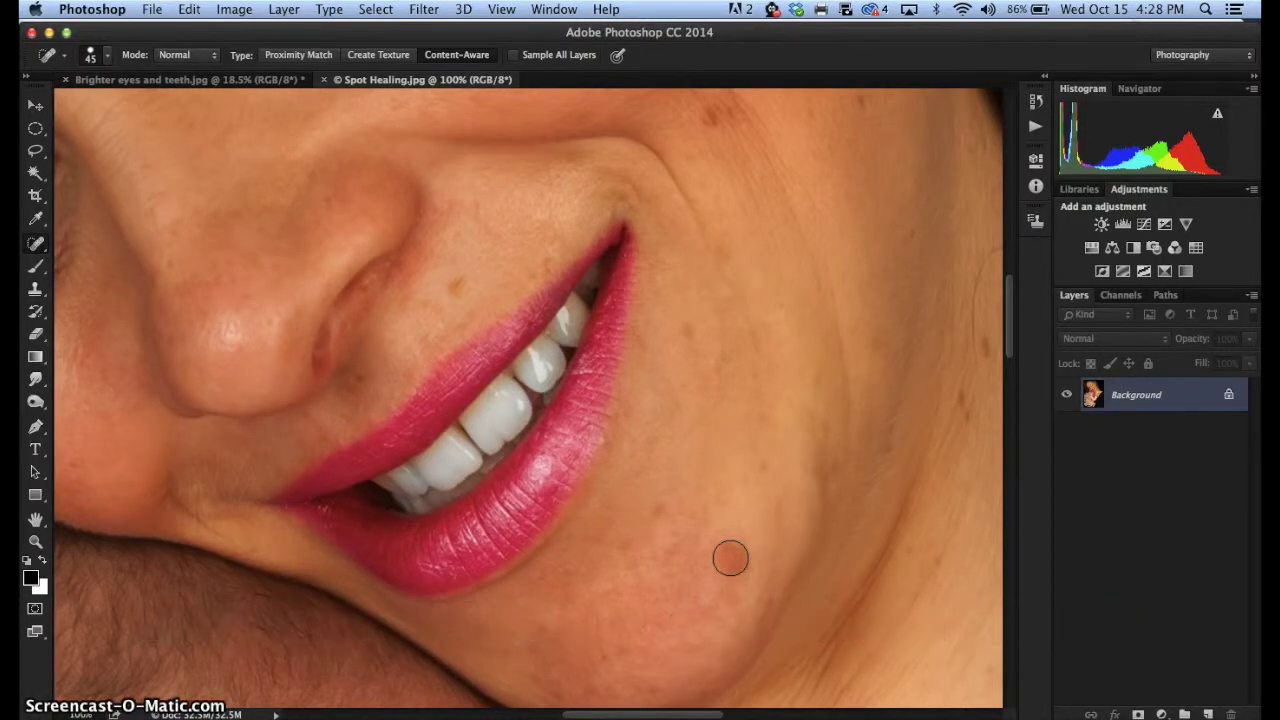
{"action": "left_click_drag", "start_coordinate": [732, 557], "coordinate": [729, 557]}
{"action": "left_click_drag", "start_coordinate": [977, 477], "coordinate": [945, 490]}
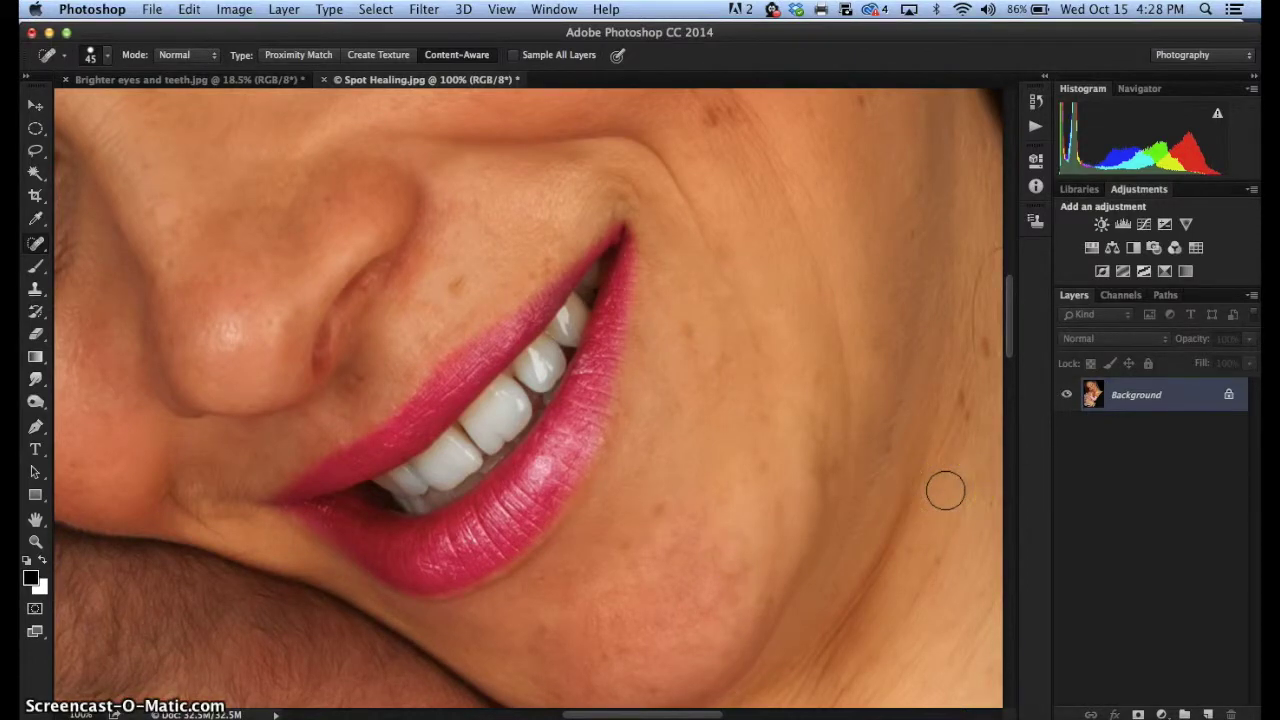
{"action": "left_click_drag", "start_coordinate": [866, 466], "coordinate": [866, 466]}
{"action": "left_click", "coordinate": [815, 518]}
{"action": "left_click", "coordinate": [817, 518]}
{"action": "left_click", "coordinate": [740, 590]}
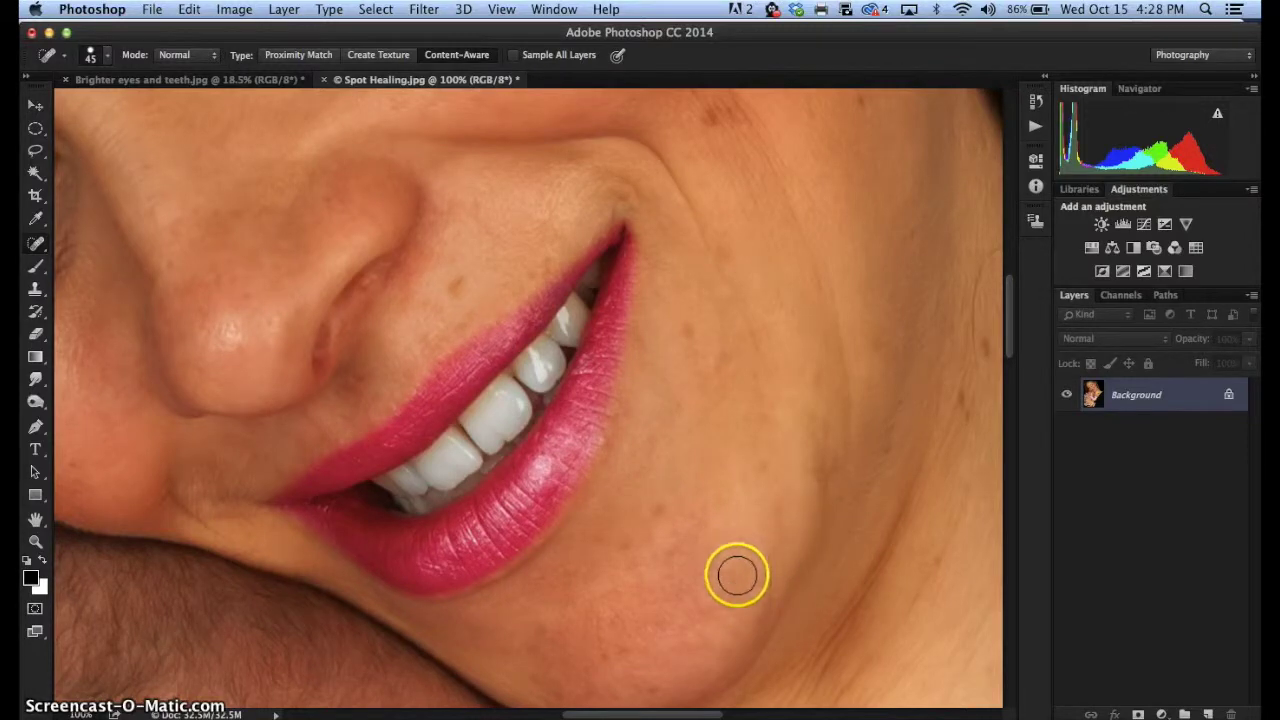
{"action": "left_click", "coordinate": [766, 577]}
{"action": "left_click_drag", "start_coordinate": [766, 577], "coordinate": [789, 558]}
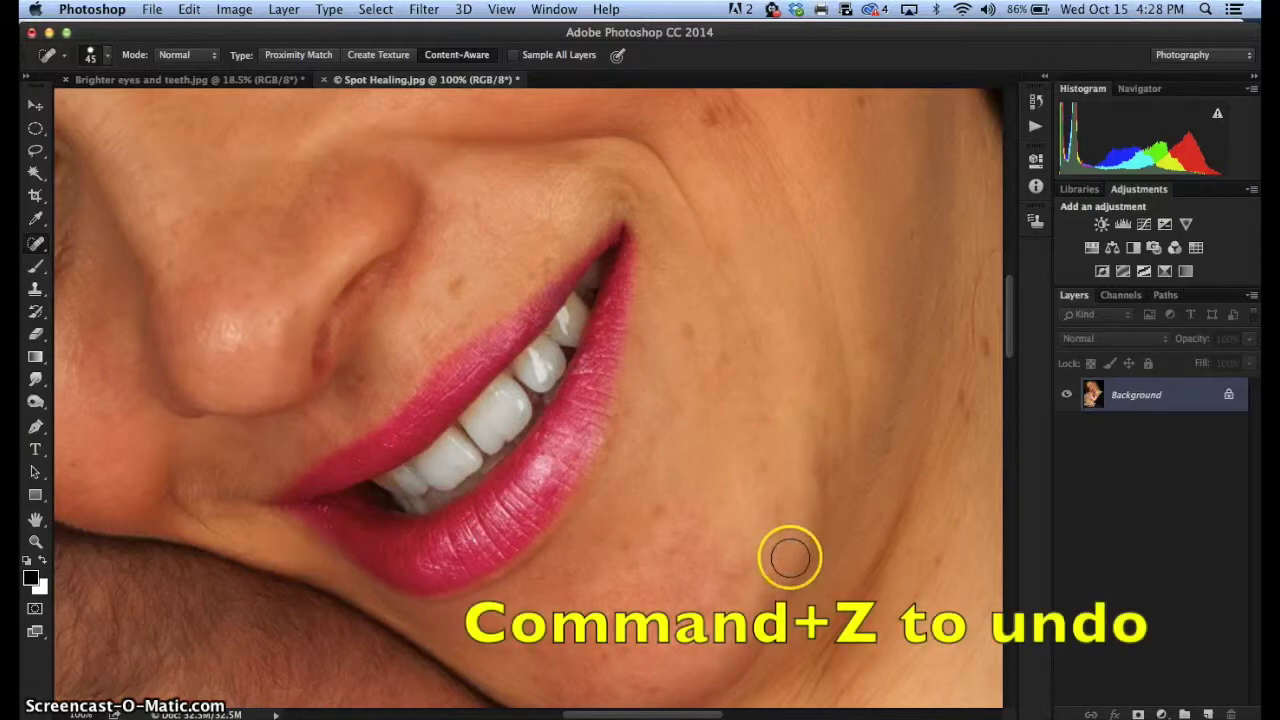
{"action": "key", "text": "super+z"}
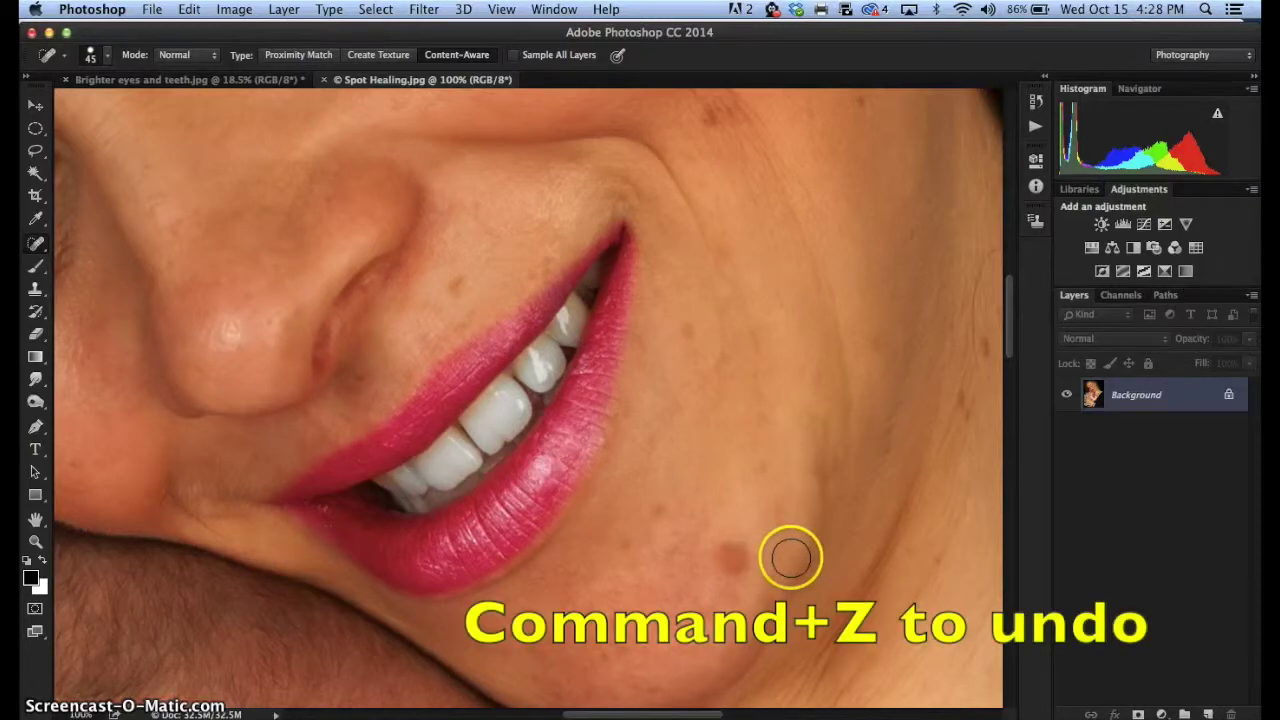
Heal the mole on the woman's chin with the Spot Healing Brush at size 50
{"action": "left_click", "coordinate": [731, 559]}
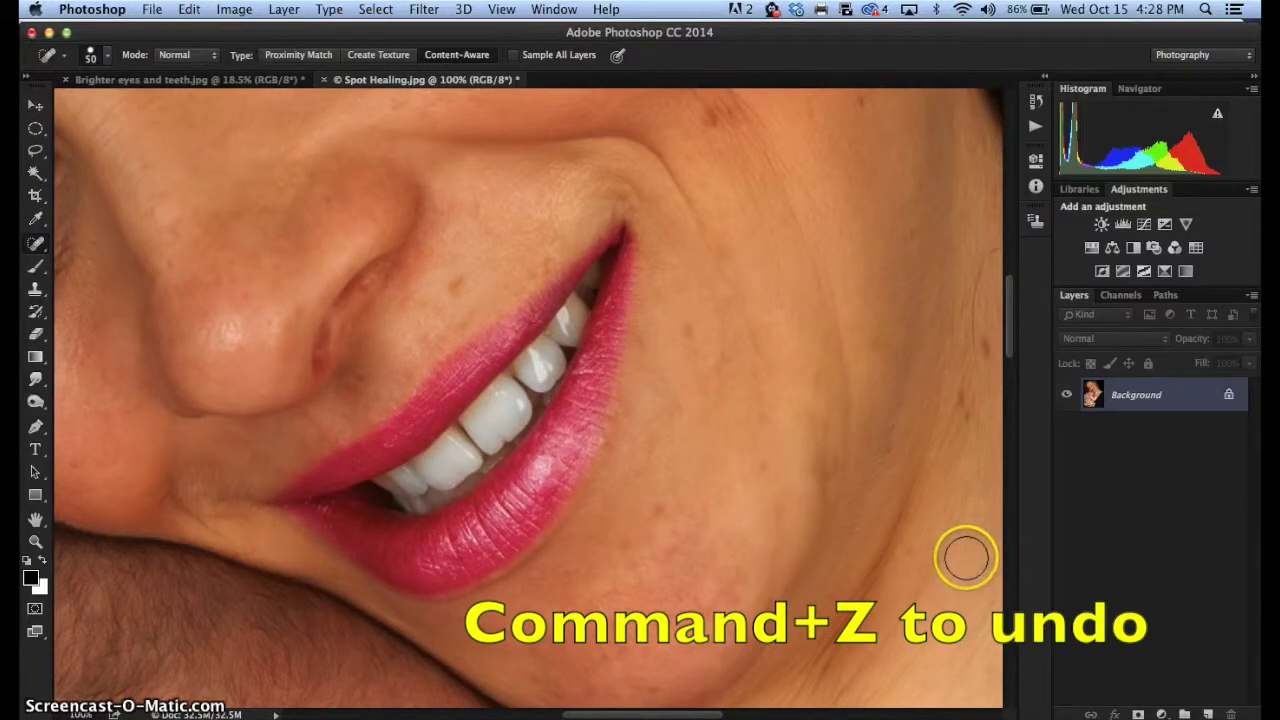
{"action": "left_click", "coordinate": [968, 455]}
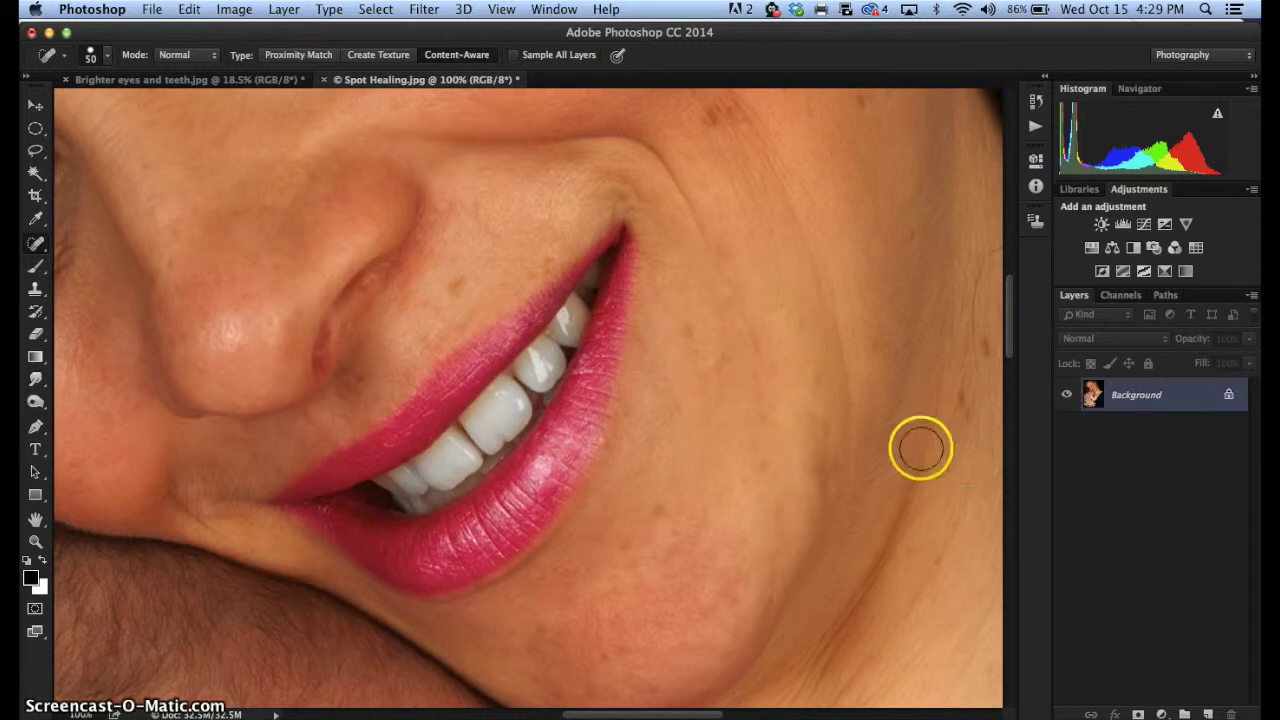
{"action": "left_click", "coordinate": [34, 247]}
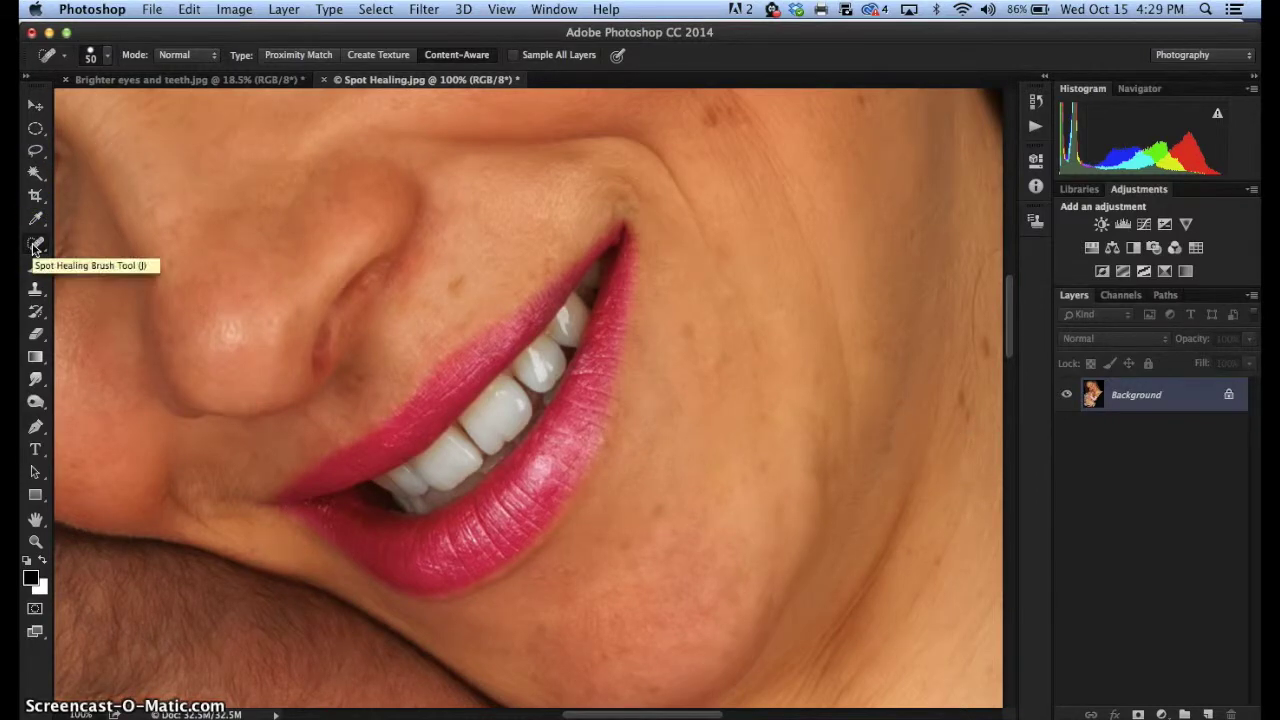
Reduce the brush to size 25 and heal the small spots beside the mouth and above the upper lip
{"action": "key", "text": "bracketleft"}
{"action": "left_click", "coordinate": [688, 330]}
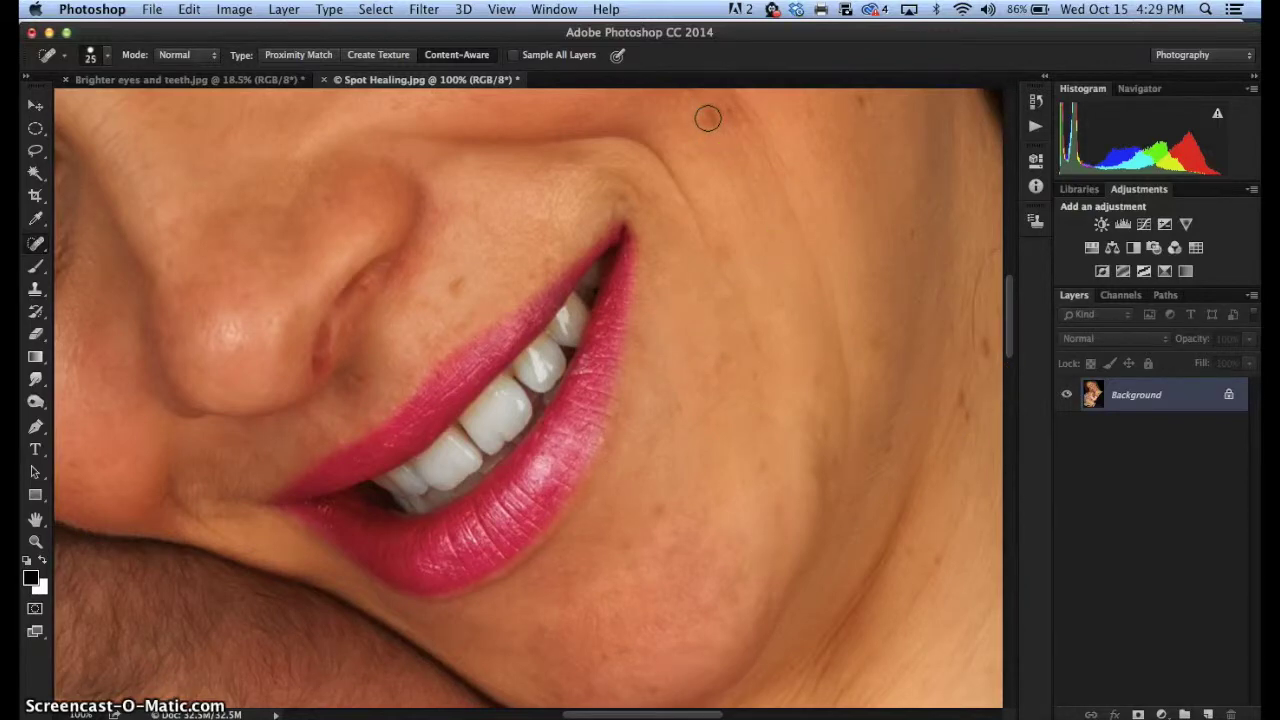
{"action": "left_click", "coordinate": [455, 285]}
{"action": "left_click", "coordinate": [455, 285]}
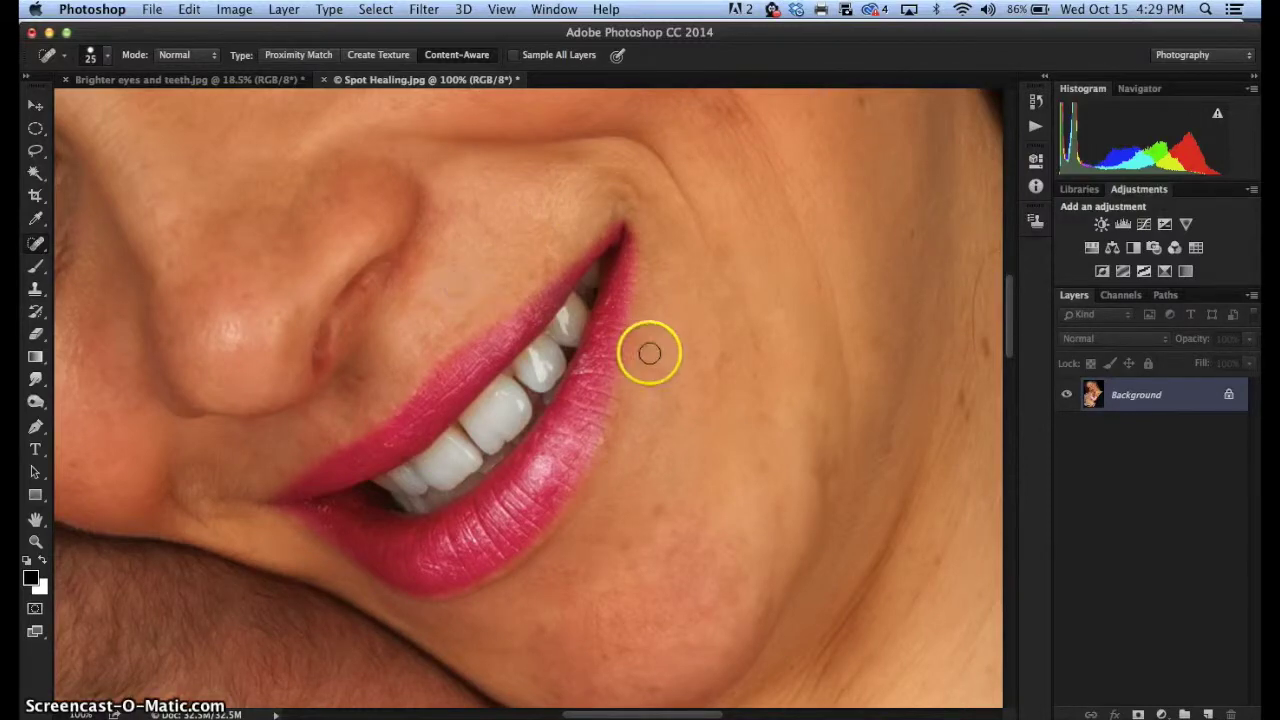
Switch to the Healing Brush and try it on the cheek without a defined source point
{"action": "left_click", "coordinate": [35, 246]}
{"action": "left_click", "coordinate": [35, 246]}
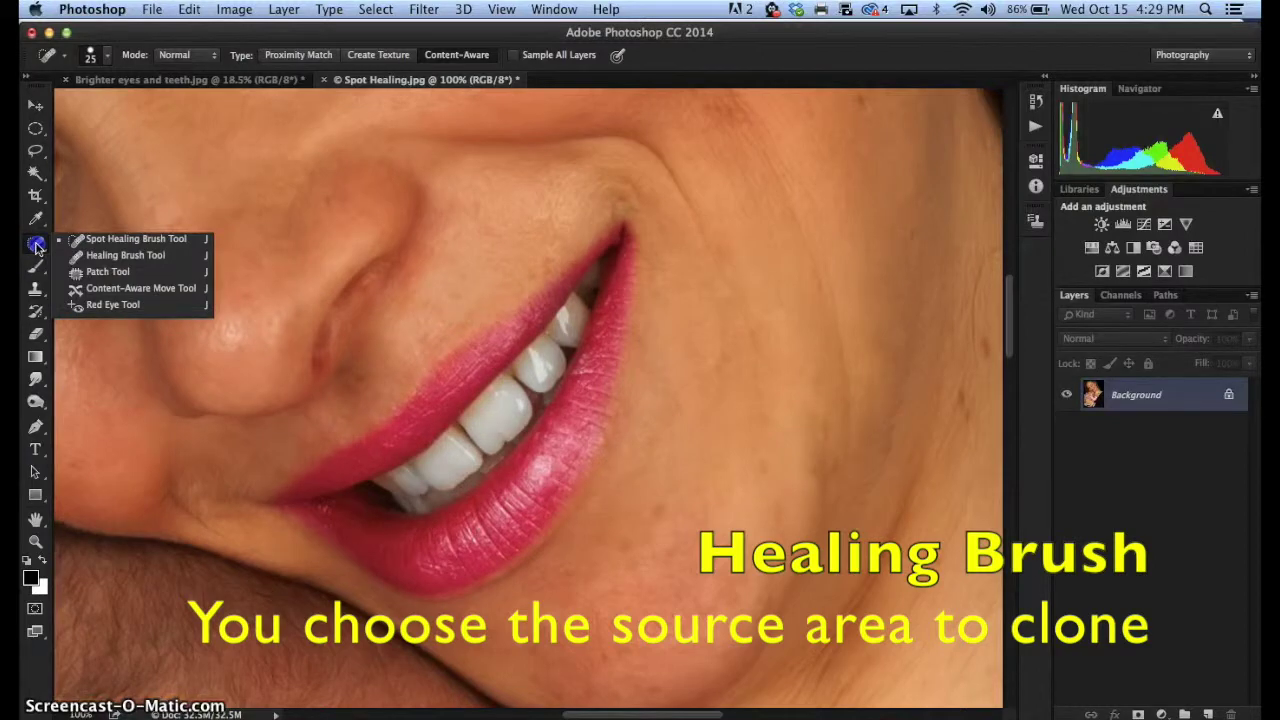
{"action": "left_click", "coordinate": [125, 256]}
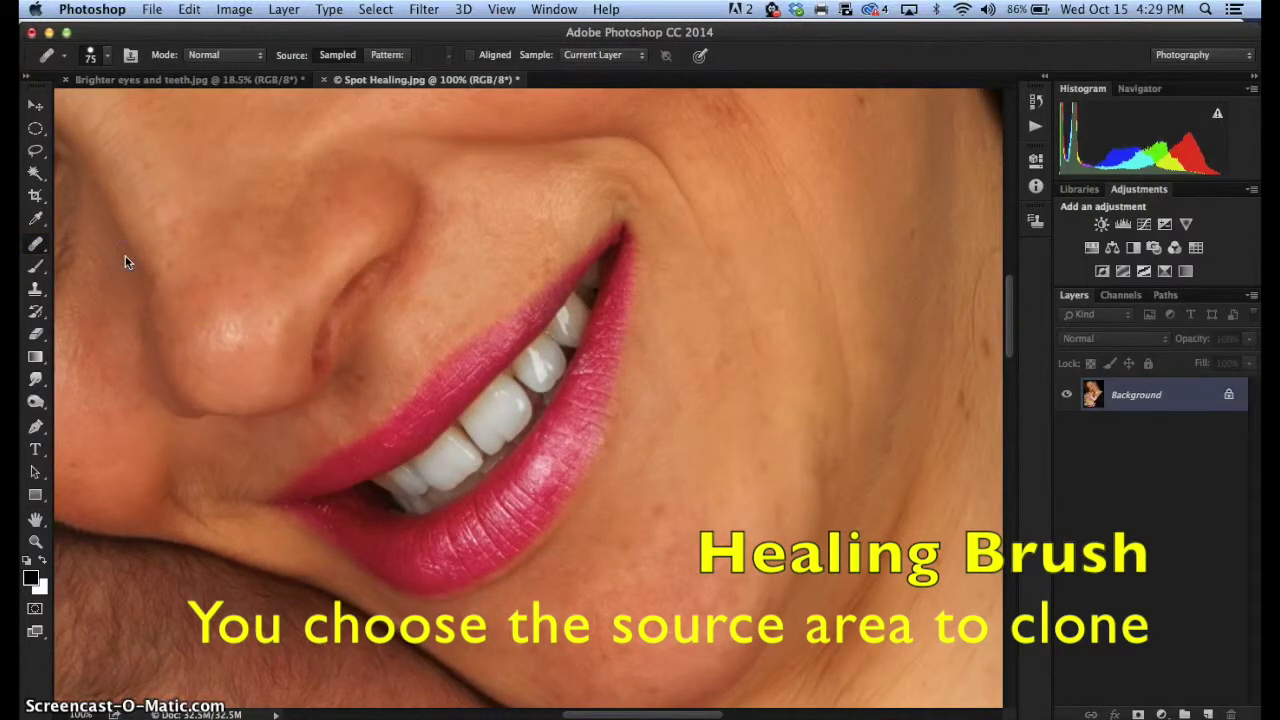
{"action": "left_click", "coordinate": [723, 411]}
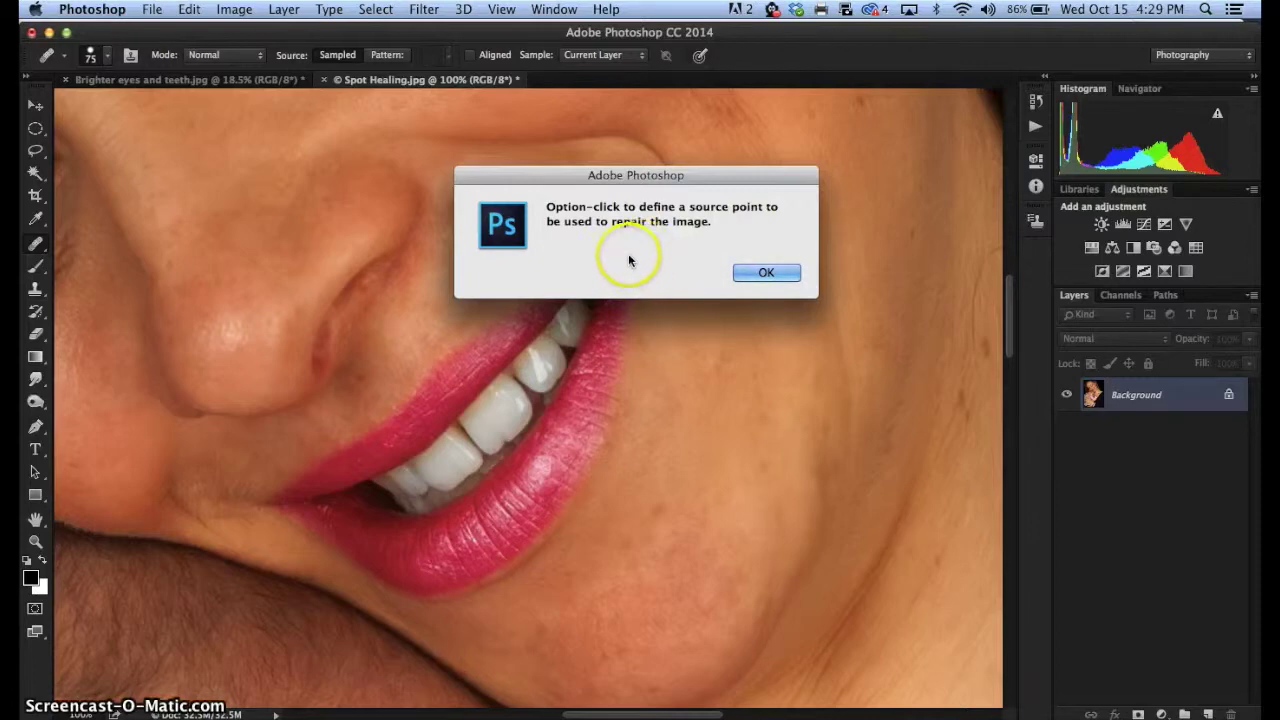
{"action": "left_click", "coordinate": [765, 274]}
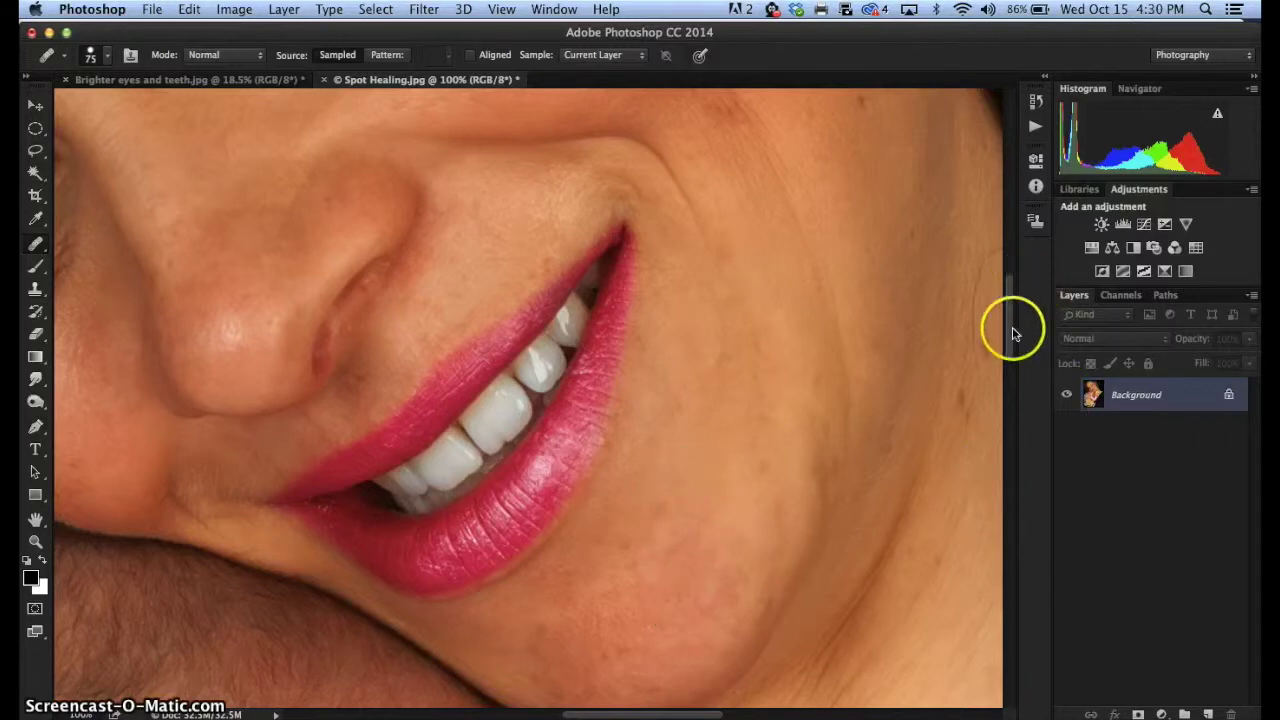
Sample clear skin on the outer cheek and heal the dark spots there with the Healing Brush at size 30
{"action": "scroll", "coordinate": [1013, 332], "scroll_direction": "up", "scroll_amount": 2}
{"action": "scroll", "coordinate": [1013, 332], "scroll_direction": "up", "scroll_amount": 10}
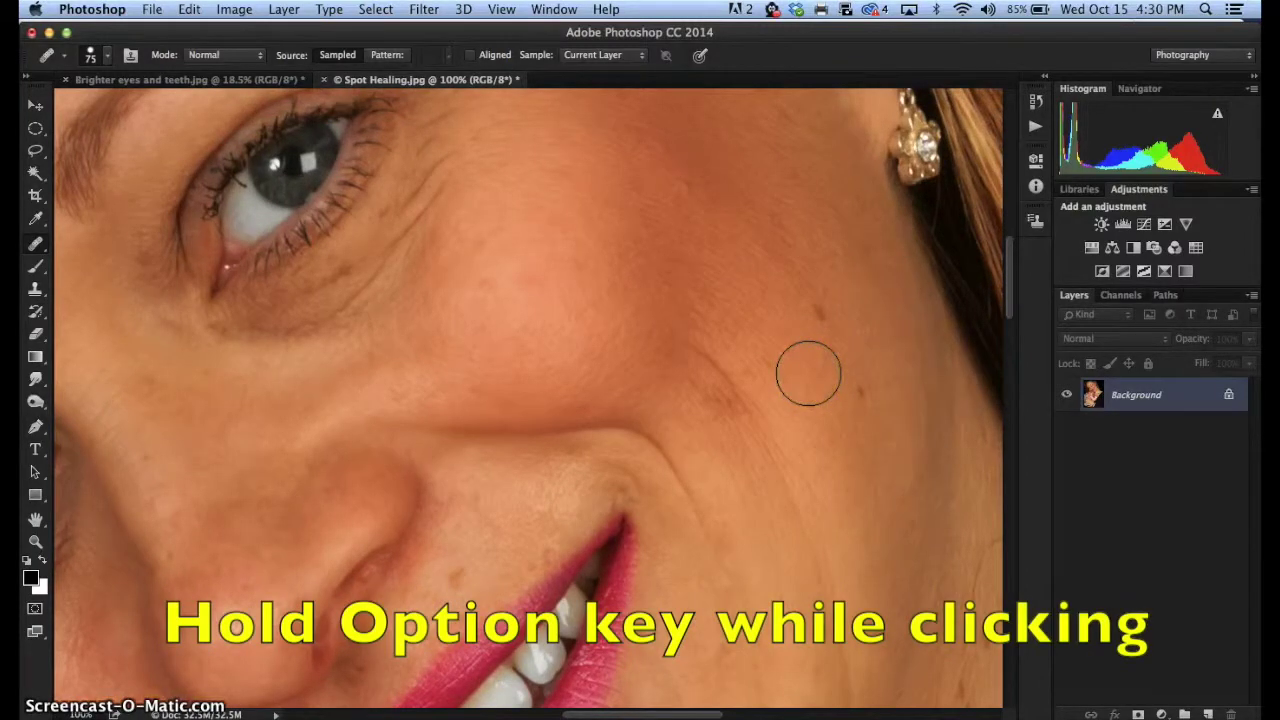
{"action": "left_click", "coordinate": [821, 428], "text": "alt"}
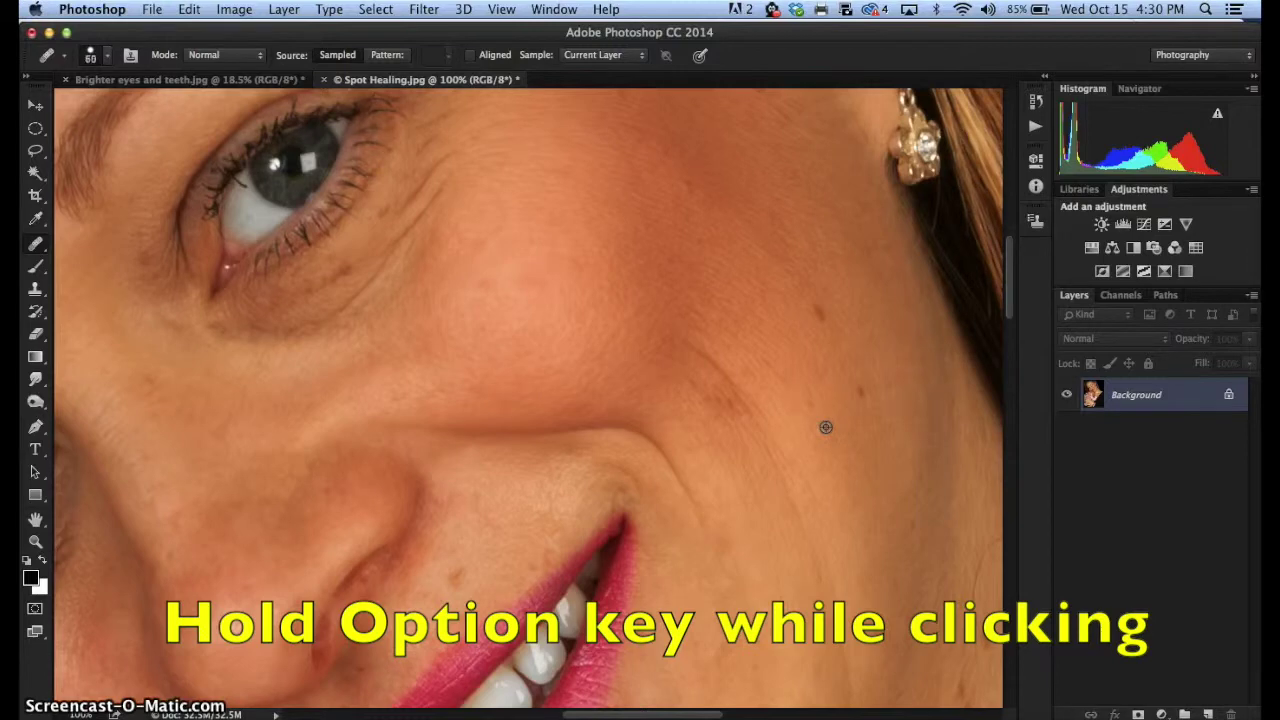
{"action": "key", "text": "bracketleft"}
{"action": "mouse_move", "coordinate": [823, 423]}
{"action": "left_mouse_down"}
{"action": "mouse_move", "coordinate": [834, 394]}
{"action": "mouse_move", "coordinate": [860, 386]}
{"action": "mouse_move", "coordinate": [826, 391]}
{"action": "mouse_move", "coordinate": [861, 393]}
{"action": "left_mouse_up"}
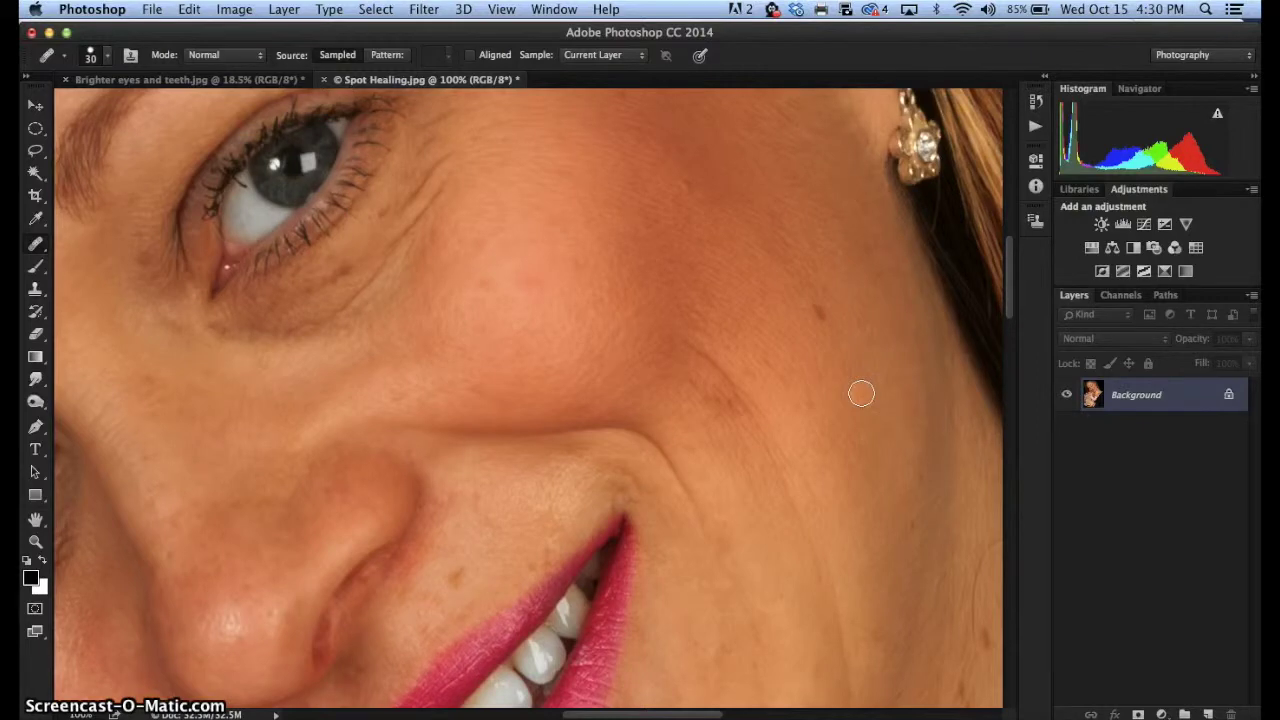
{"action": "mouse_move", "coordinate": [903, 417]}
{"action": "left_mouse_down"}
{"action": "mouse_move", "coordinate": [869, 400]}
{"action": "mouse_move", "coordinate": [814, 294]}
{"action": "mouse_move", "coordinate": [817, 311]}
{"action": "mouse_move", "coordinate": [783, 340]}
{"action": "mouse_move", "coordinate": [800, 324]}
{"action": "left_mouse_up"}
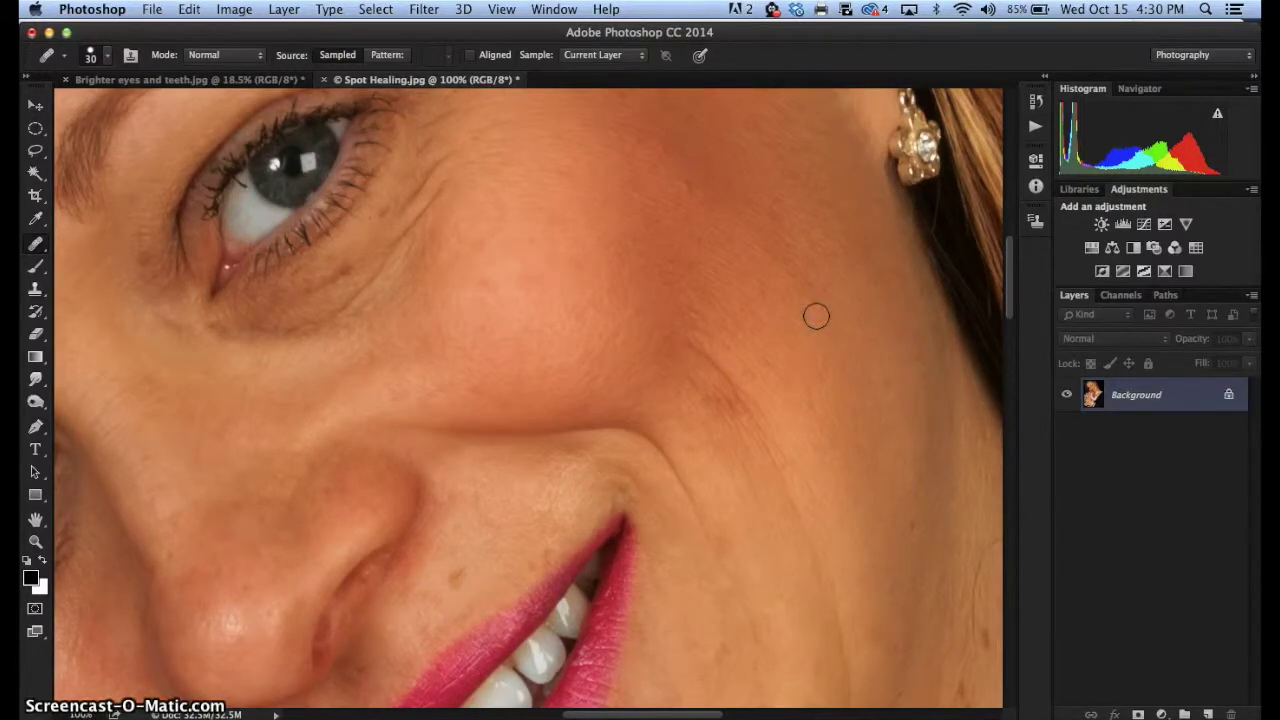
{"action": "left_click", "coordinate": [944, 436]}
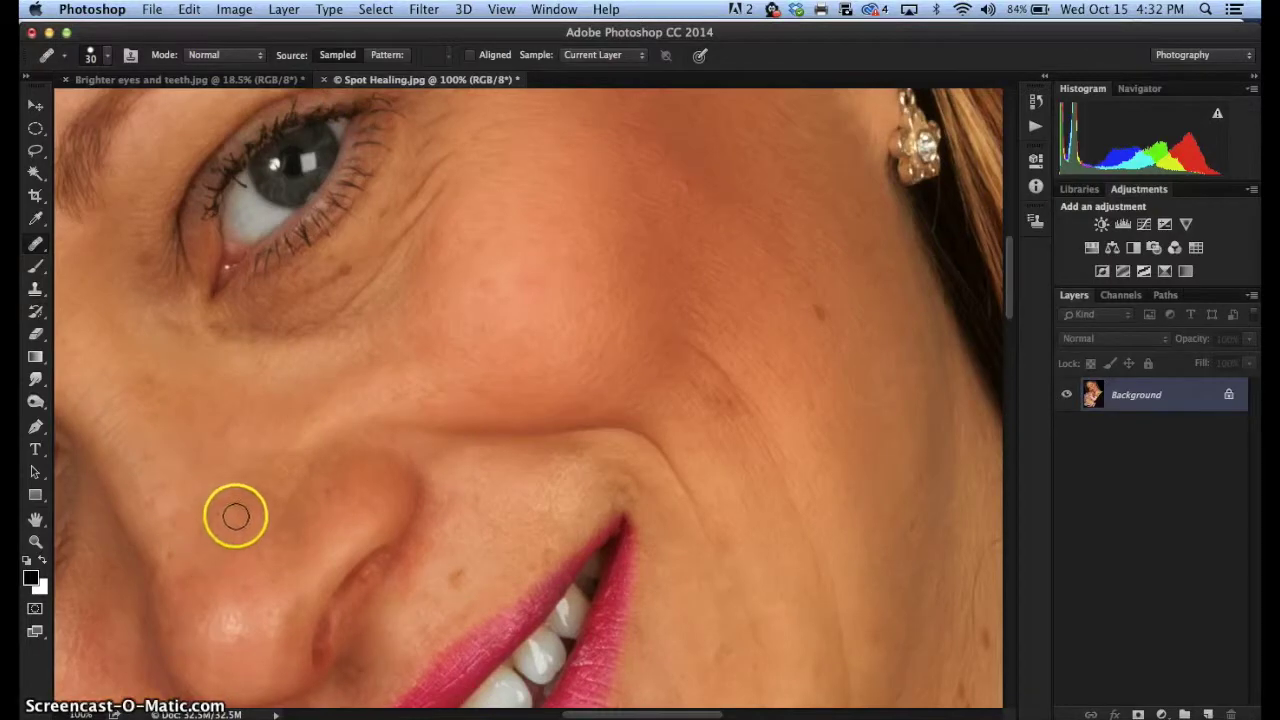
Brush over the skin on the nose and heal the dark spot on the outer cheek below the earring
{"action": "left_click_drag", "start_coordinate": [272, 535], "coordinate": [247, 579]}
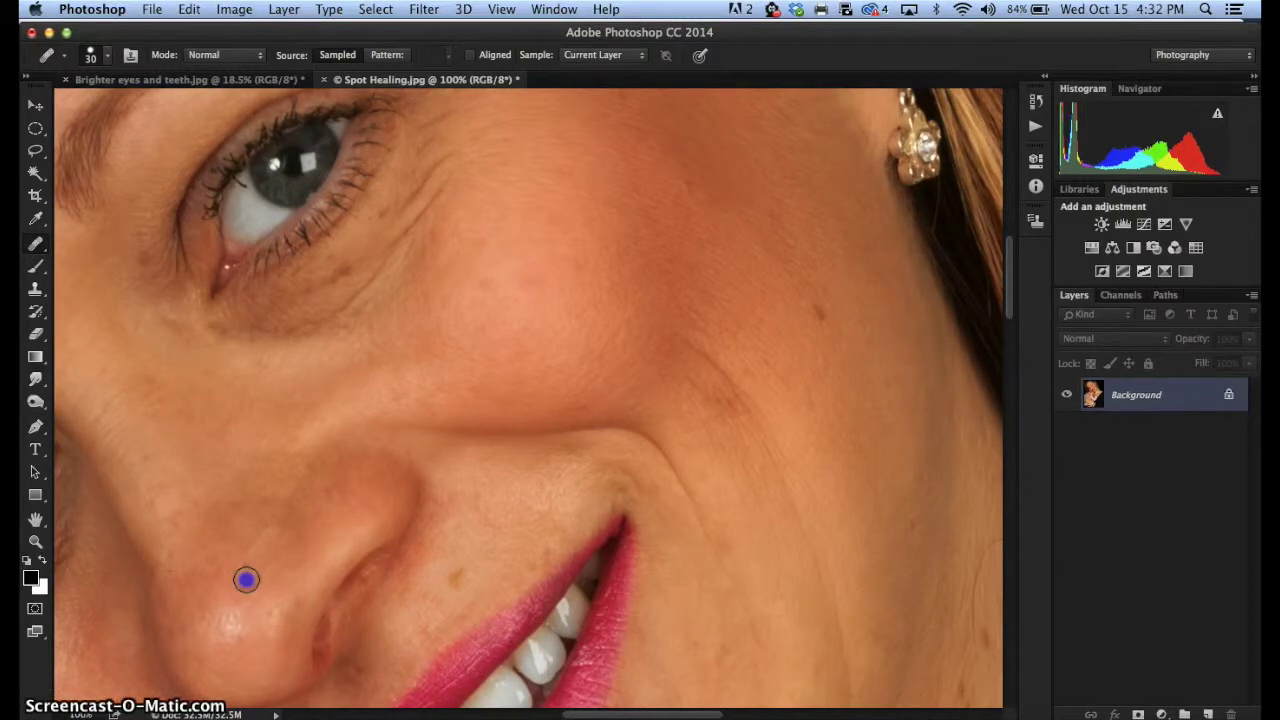
{"action": "left_click_drag", "start_coordinate": [247, 579], "coordinate": [243, 584]}
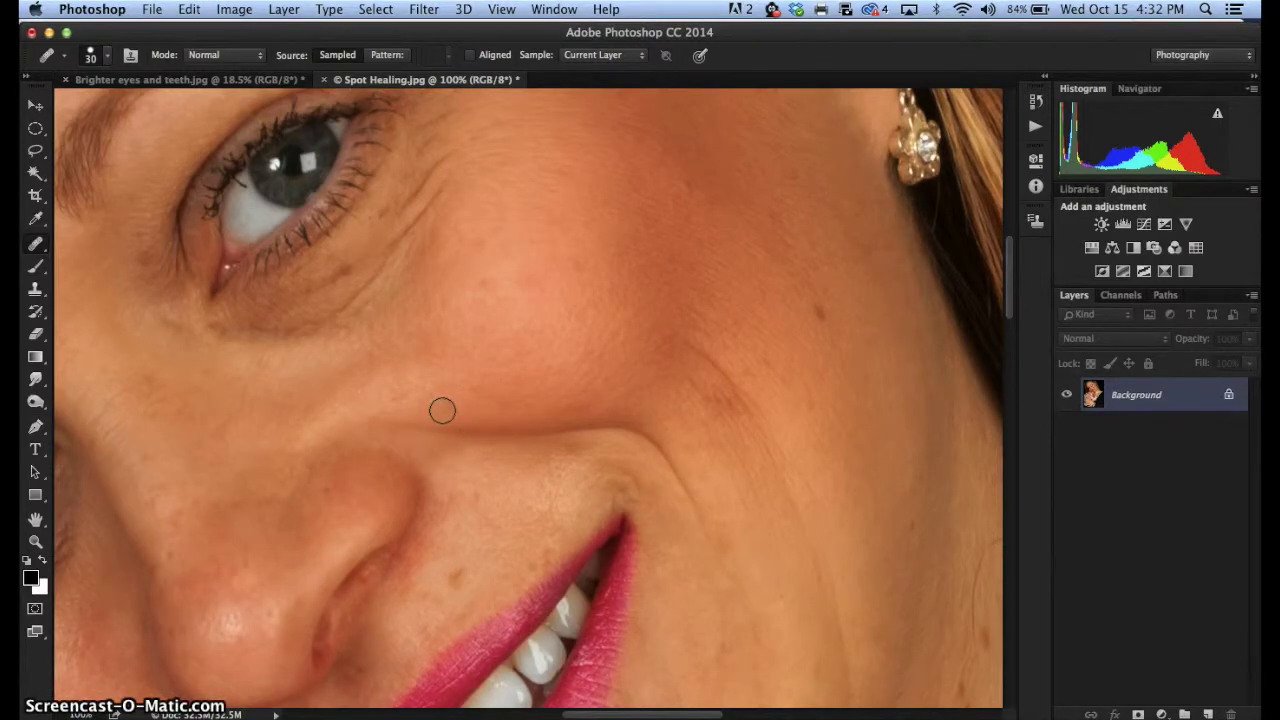
{"action": "left_click", "coordinate": [832, 343]}
{"action": "left_click_drag", "start_coordinate": [814, 306], "coordinate": [824, 322]}
Try healing the dark mark next to the earring stud with the Healing Brush, and undo the last stroke
{"action": "left_click_drag", "start_coordinate": [1008, 294], "coordinate": [1016, 251]}
{"action": "mouse_move", "coordinate": [746, 378]}
{"action": "left_mouse_down"}
{"action": "mouse_move", "coordinate": [734, 357]}
{"action": "mouse_move", "coordinate": [720, 363]}
{"action": "mouse_move", "coordinate": [760, 413]}
{"action": "left_mouse_up"}
{"action": "mouse_move", "coordinate": [876, 425]}
{"action": "left_mouse_down"}
{"action": "mouse_move", "coordinate": [863, 429]}
{"action": "mouse_move", "coordinate": [849, 391]}
{"action": "mouse_move", "coordinate": [864, 356]}
{"action": "left_mouse_up"}
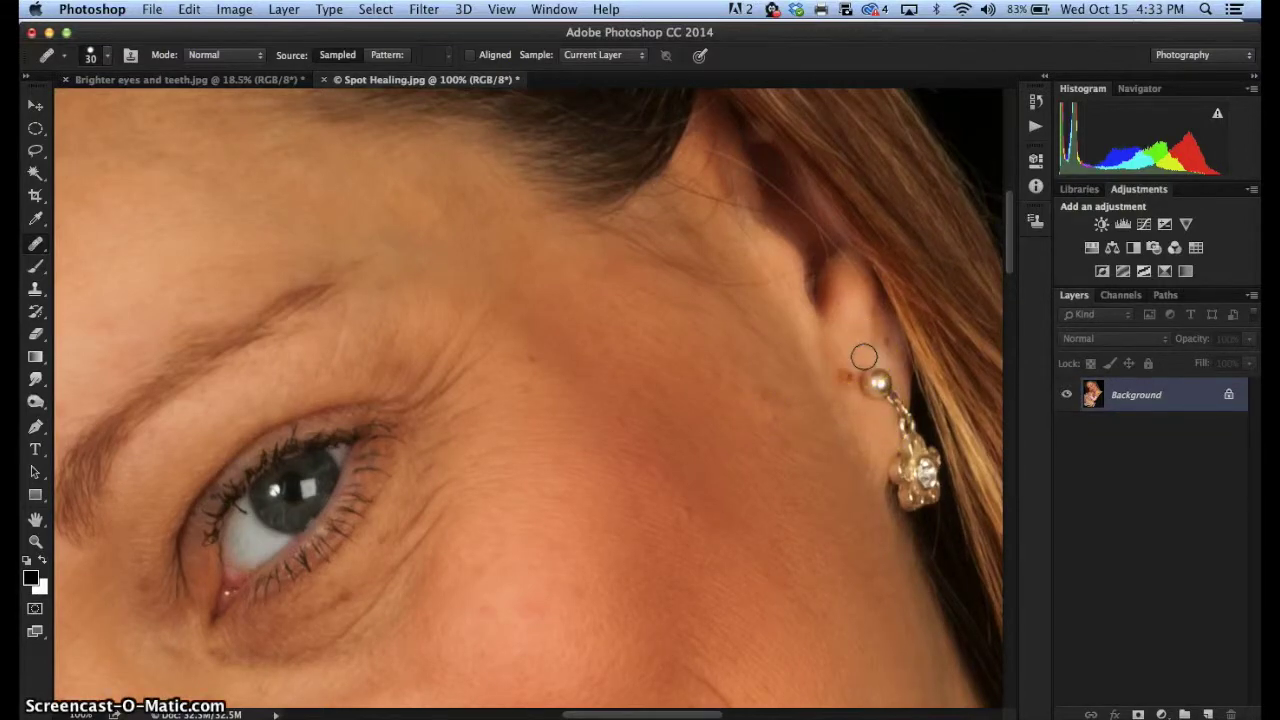
{"action": "left_click", "coordinate": [862, 357]}
{"action": "left_click_drag", "start_coordinate": [843, 354], "coordinate": [848, 357]}
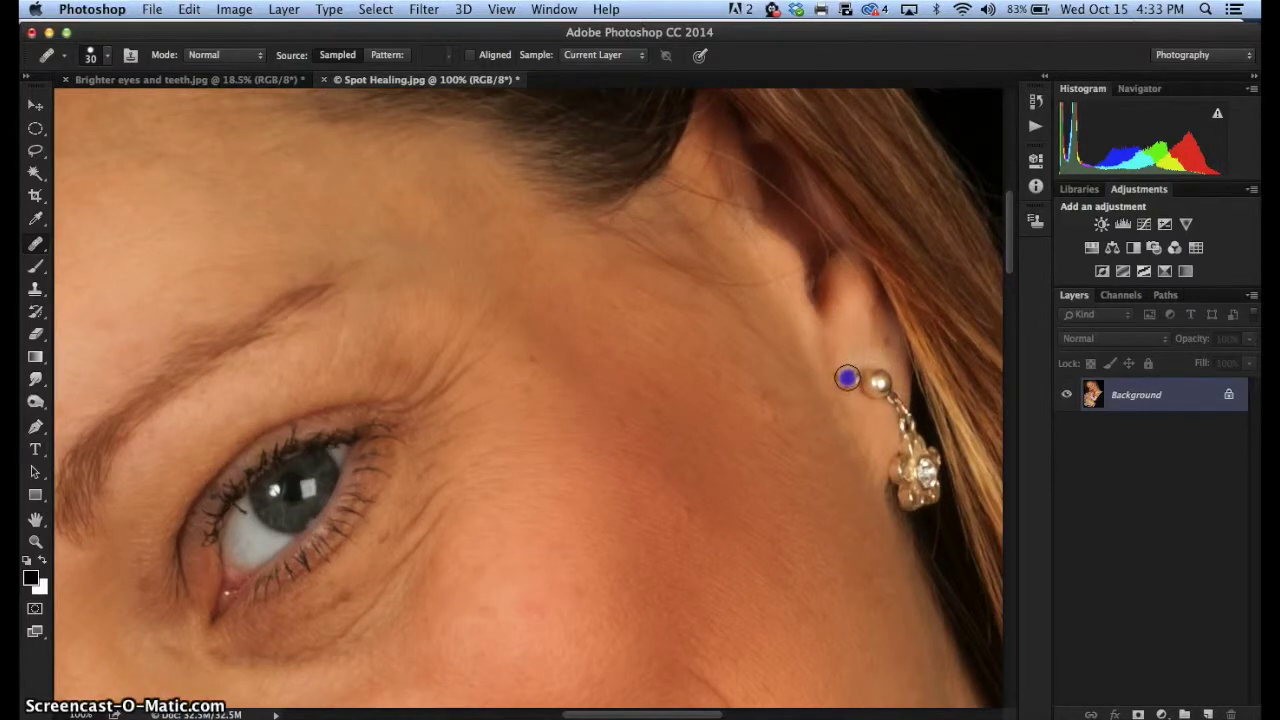
{"action": "mouse_move", "coordinate": [847, 377]}
{"action": "left_mouse_down"}
{"action": "mouse_move", "coordinate": [851, 437]}
{"action": "mouse_move", "coordinate": [846, 391]}
{"action": "mouse_move", "coordinate": [852, 409]}
{"action": "left_mouse_up"}
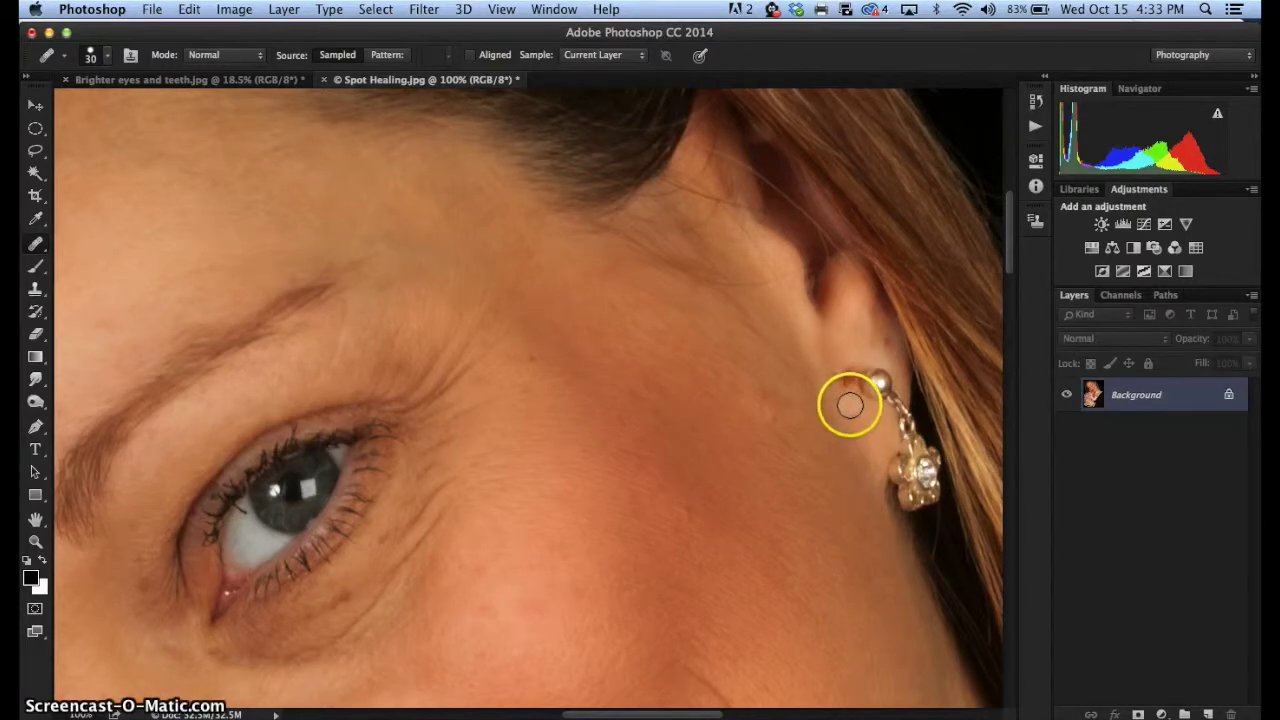
{"action": "key", "text": "super+z"}
Heal the dark mark beside the earring stud using clear skin near the ear as the source
{"action": "left_click_drag", "start_coordinate": [848, 402], "coordinate": [817, 377]}
{"action": "left_click_drag", "start_coordinate": [839, 295], "coordinate": [843, 384]}
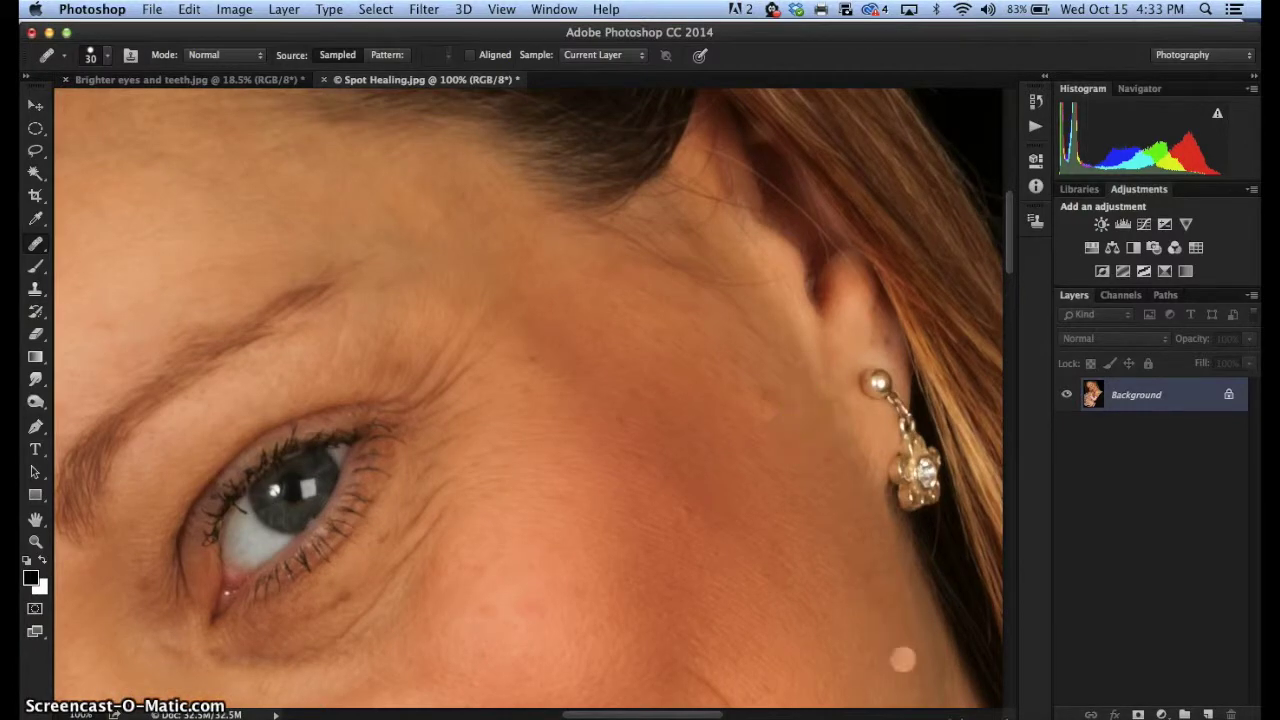
Retouch small blemishes on the upper cheek, temple and forehead with the Healing Brush at size 30
{"action": "left_click_drag", "start_coordinate": [660, 508], "coordinate": [628, 457]}
{"action": "left_click", "coordinate": [529, 333]}
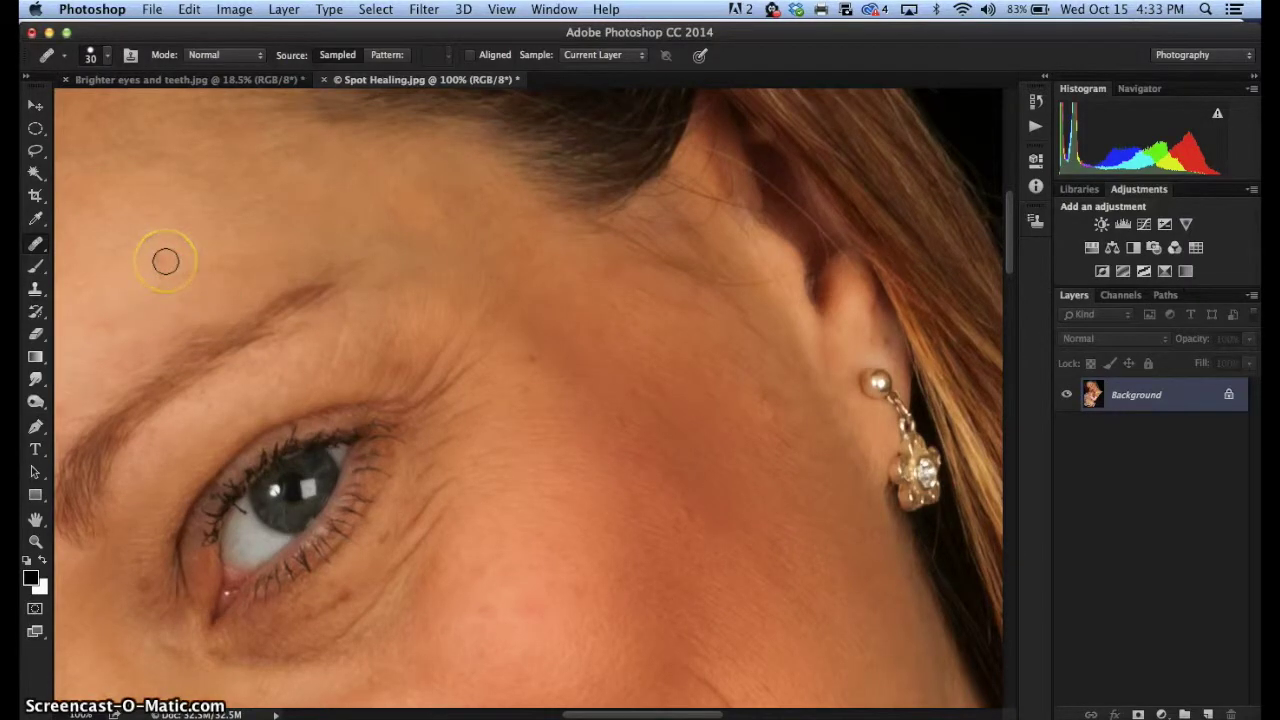
{"action": "mouse_move", "coordinate": [166, 260]}
{"action": "left_mouse_down"}
{"action": "mouse_move", "coordinate": [105, 315]}
{"action": "mouse_move", "coordinate": [226, 271]}
{"action": "left_mouse_up"}
{"action": "left_click", "coordinate": [136, 302]}
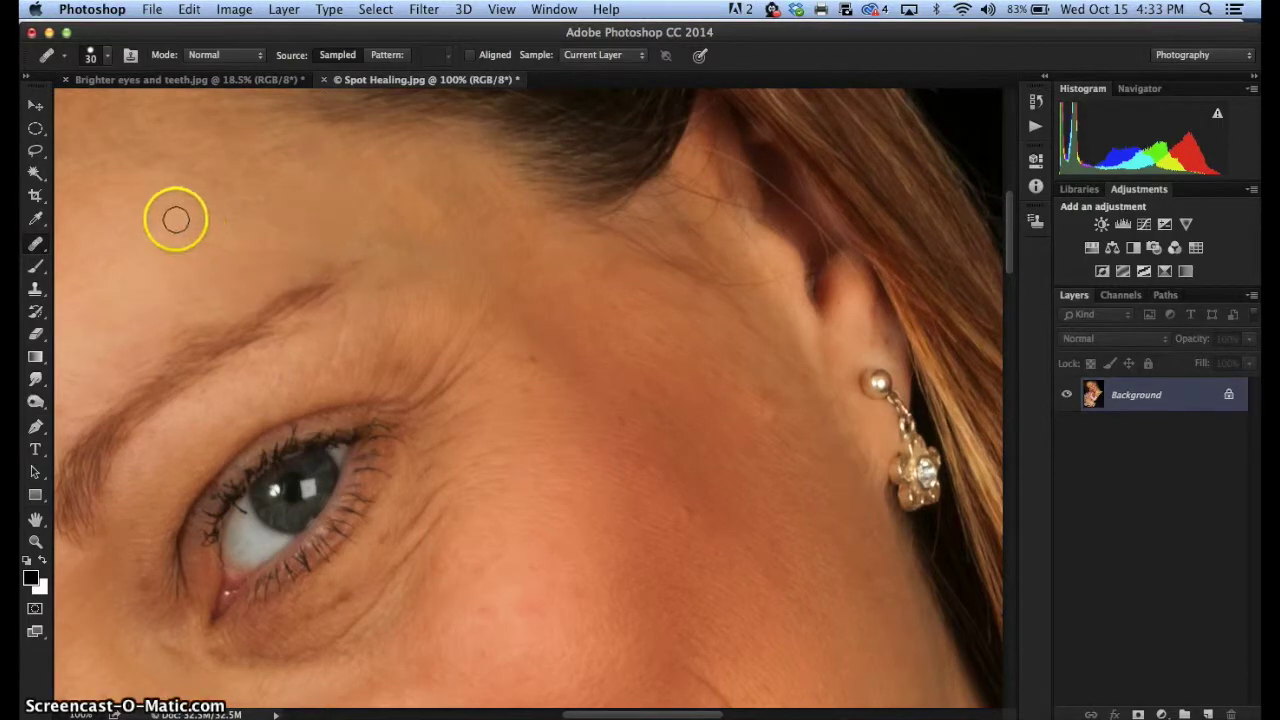
{"action": "left_click_drag", "start_coordinate": [595, 620], "coordinate": [597, 591]}
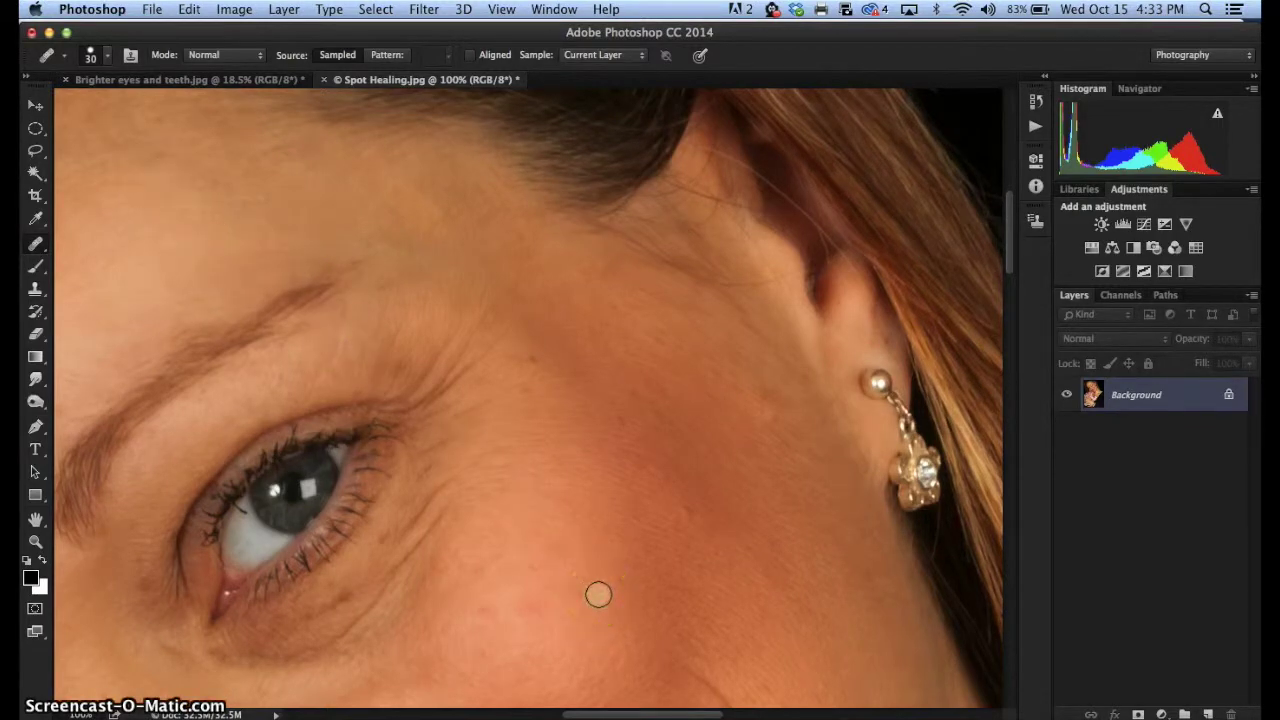
{"action": "left_click", "coordinate": [429, 309]}
{"action": "left_click_drag", "start_coordinate": [386, 163], "coordinate": [383, 187]}
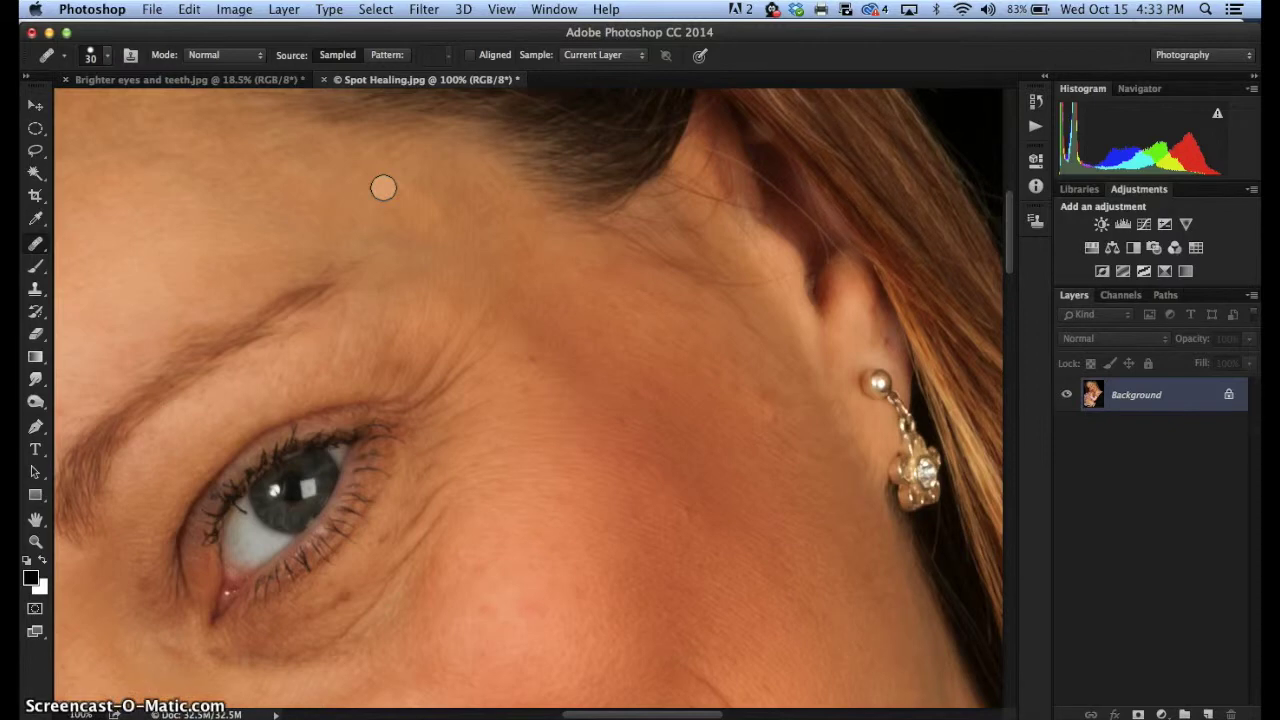
Heal the remaining mark on the temple above the outer end of the eyebrow with the Healing Brush
{"action": "left_click_drag", "start_coordinate": [373, 192], "coordinate": [371, 204]}
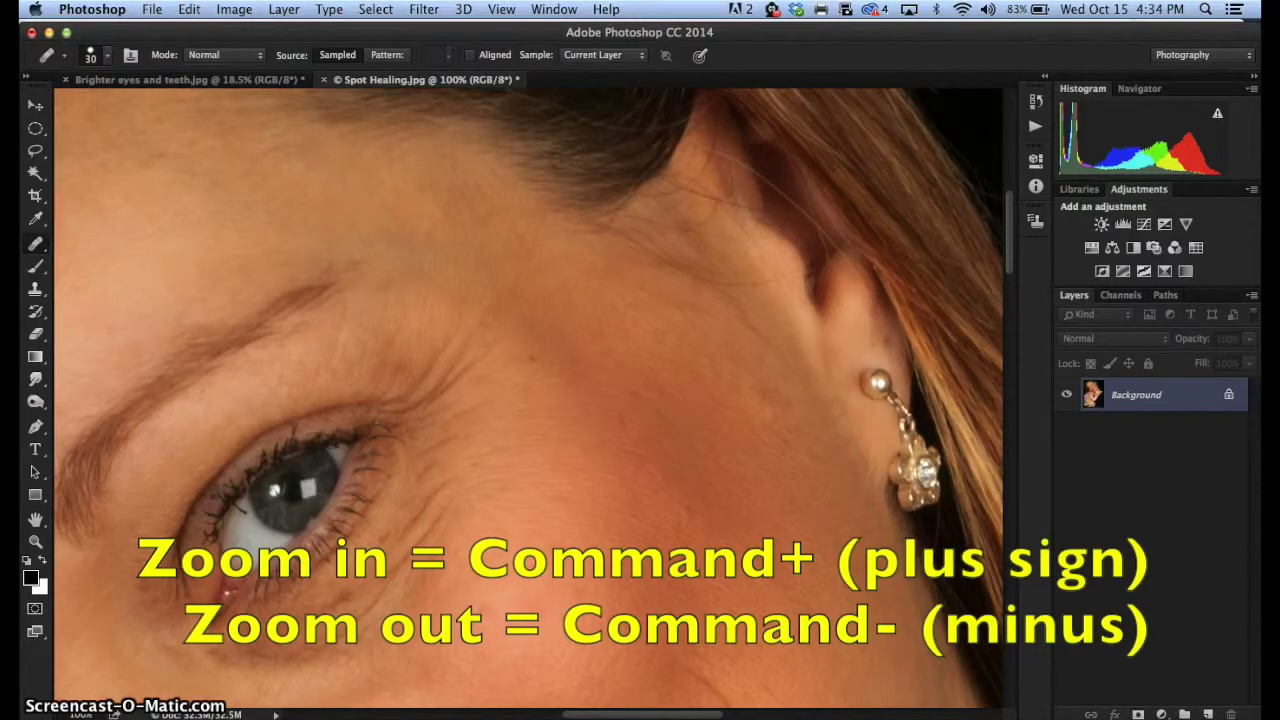
{"action": "key", "text": "super+minus"}
{"action": "key", "text": "super+minus"}
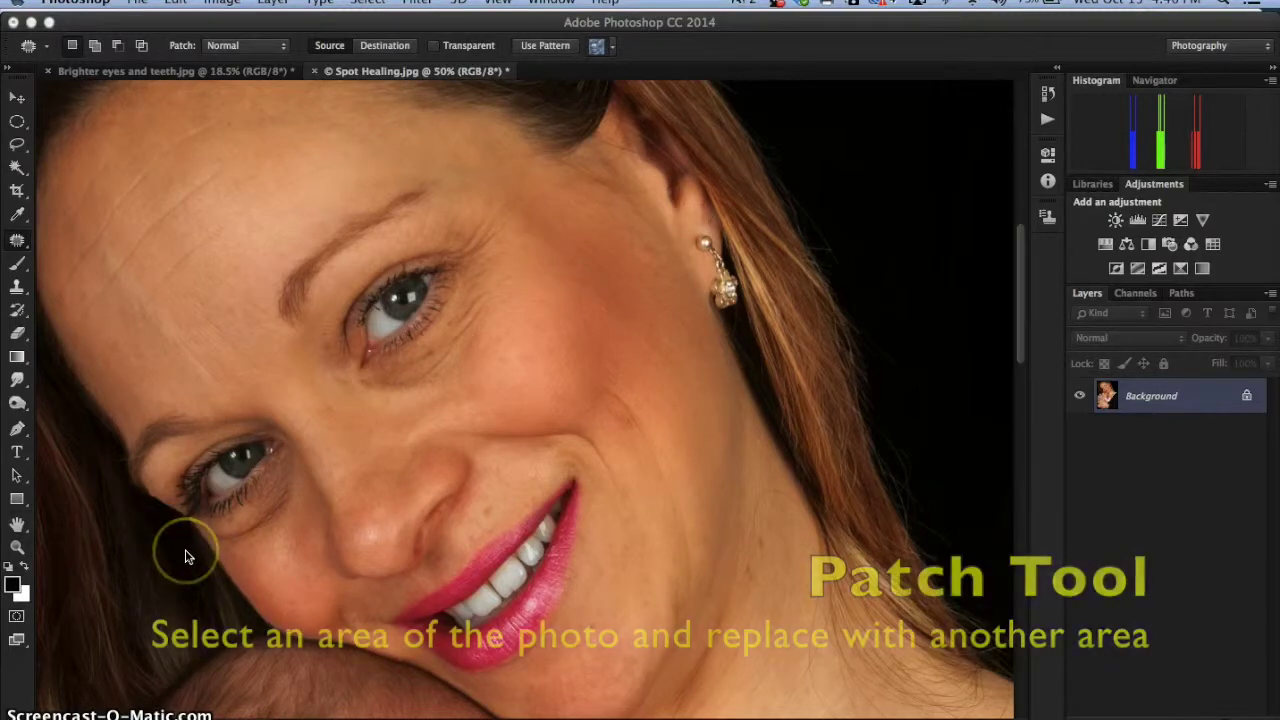
Outline the wrinkled skin under the eye on the earring side with the Patch tool, set to patch the Source
{"action": "left_click", "coordinate": [30, 242]}
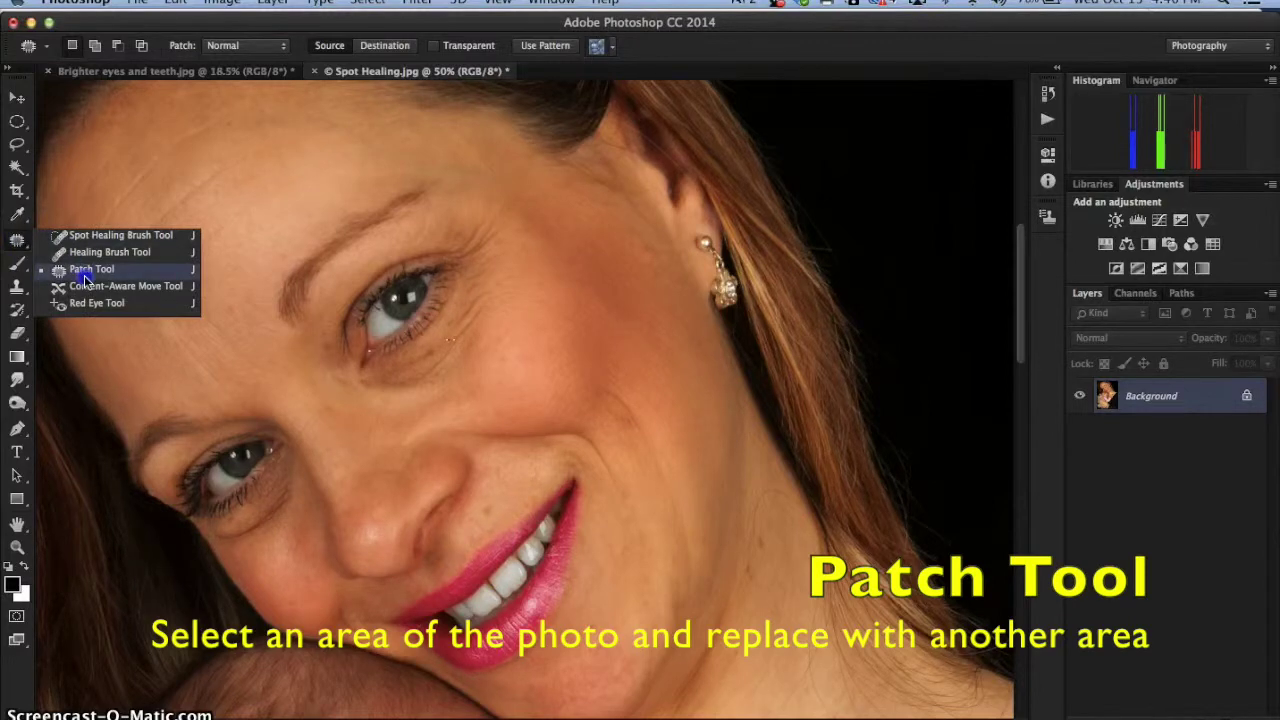
{"action": "left_click", "coordinate": [86, 277]}
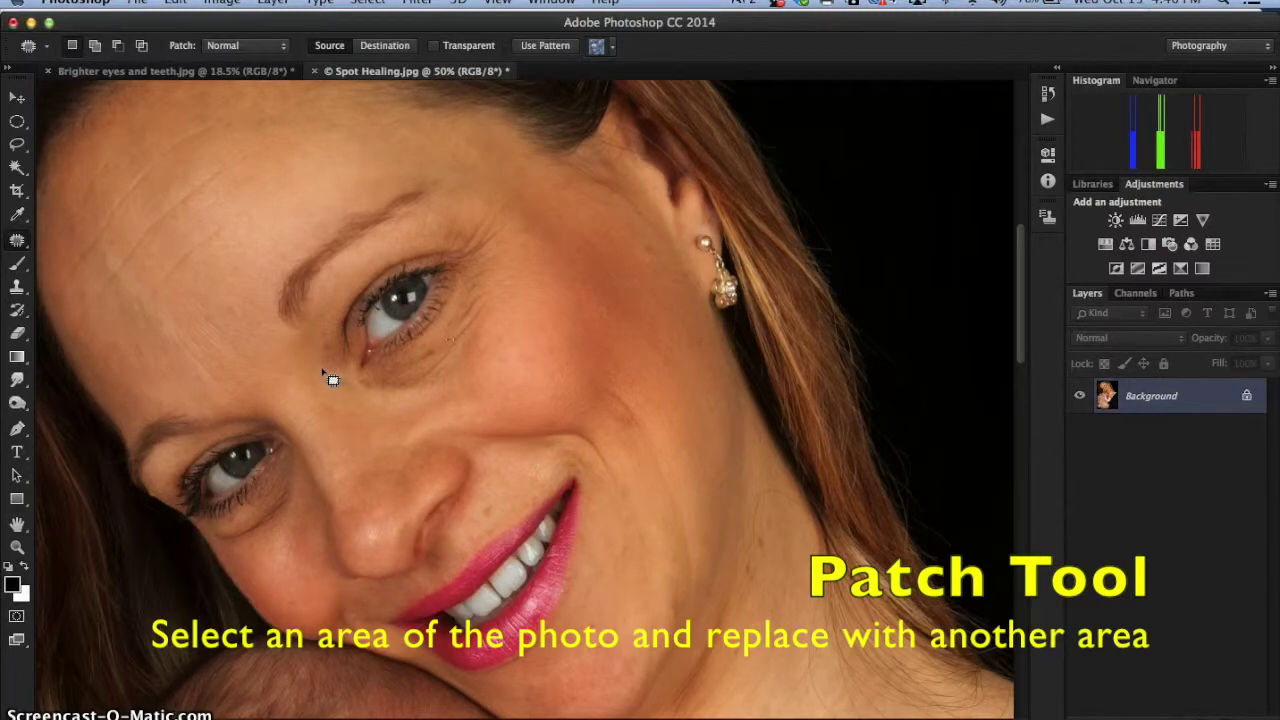
{"action": "mouse_move", "coordinate": [380, 358]}
{"action": "left_mouse_down"}
{"action": "mouse_move", "coordinate": [400, 363]}
{"action": "mouse_move", "coordinate": [370, 372]}
{"action": "mouse_move", "coordinate": [489, 271]}
{"action": "mouse_move", "coordinate": [497, 300]}
{"action": "mouse_move", "coordinate": [454, 369]}
{"action": "mouse_move", "coordinate": [398, 391]}
{"action": "mouse_move", "coordinate": [368, 374]}
{"action": "left_mouse_up"}
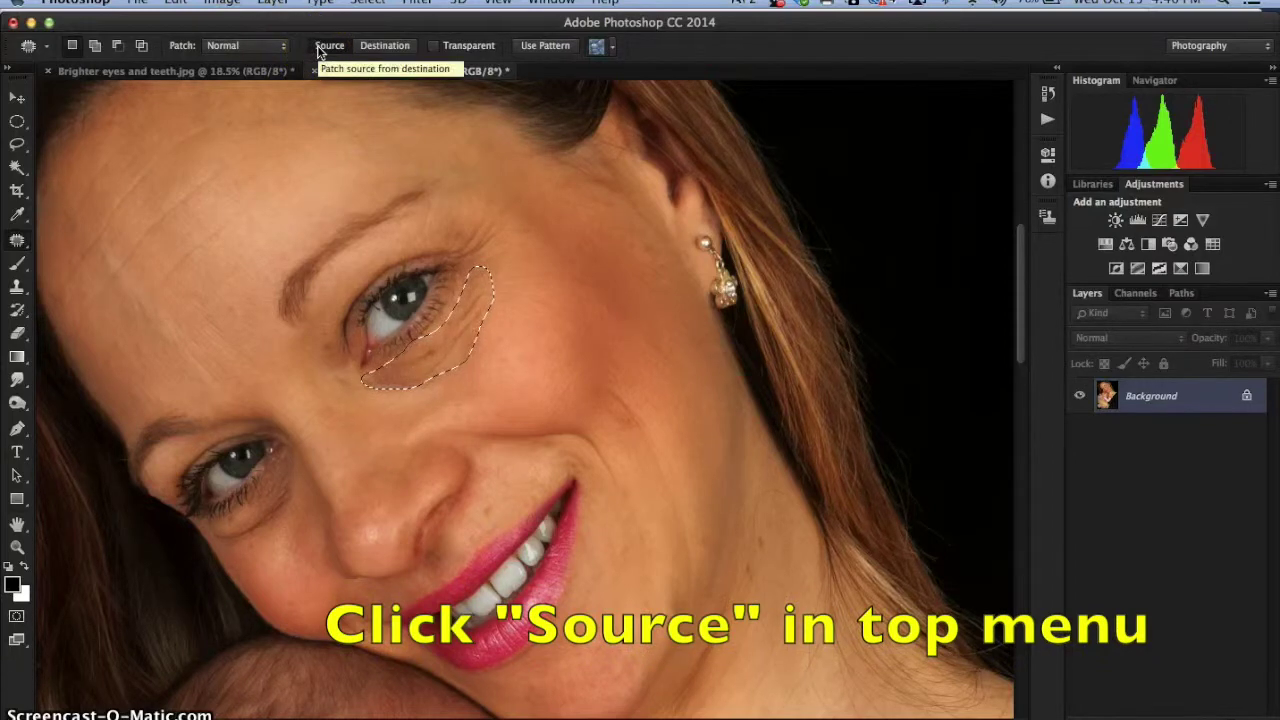
{"action": "left_click", "coordinate": [320, 50]}
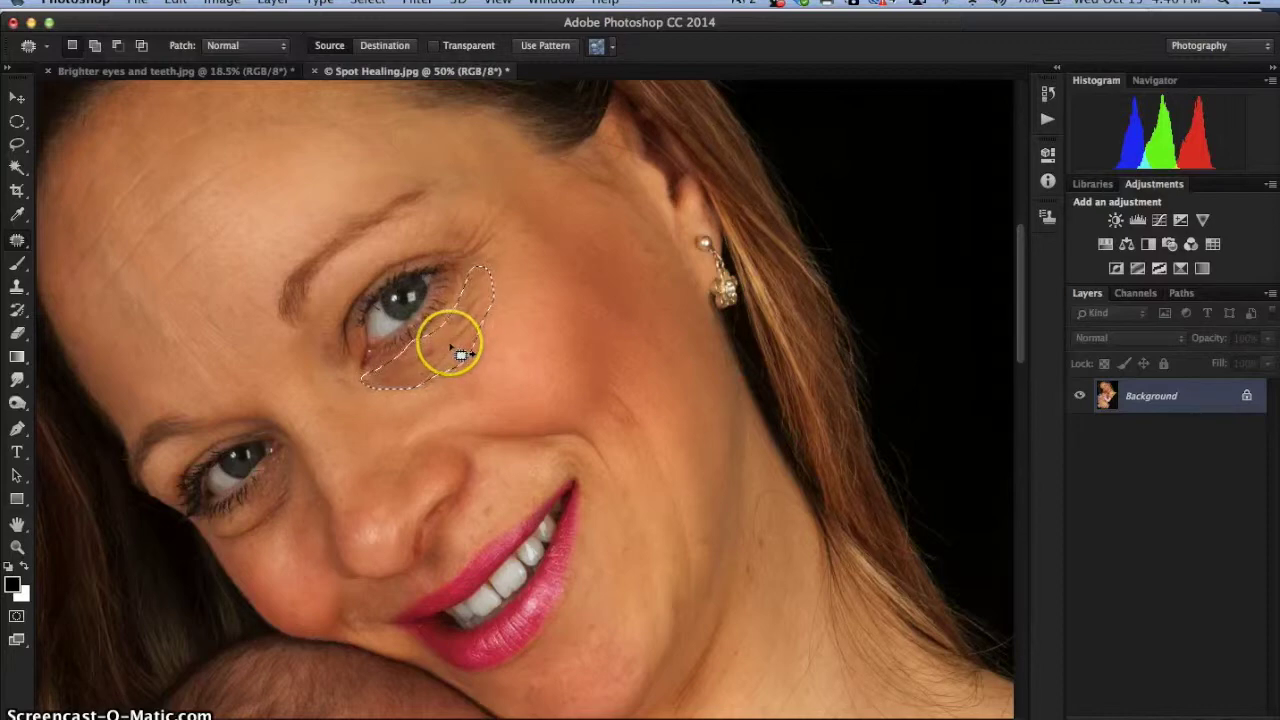
Patch the selected under-eye area with smooth skin from the cheek just below it
{"action": "left_click", "coordinate": [451, 345]}
{"action": "left_click_drag", "start_coordinate": [451, 345], "coordinate": [478, 370]}
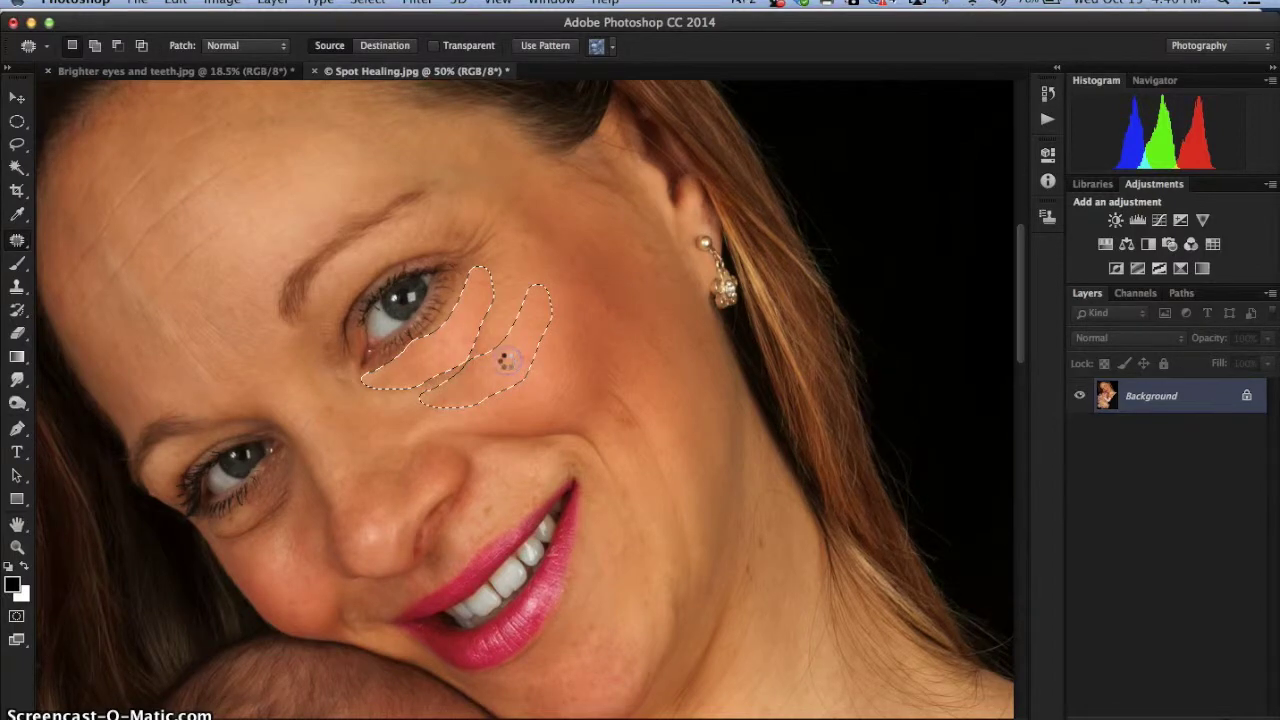
{"action": "left_click_drag", "start_coordinate": [505, 362], "coordinate": [513, 372]}
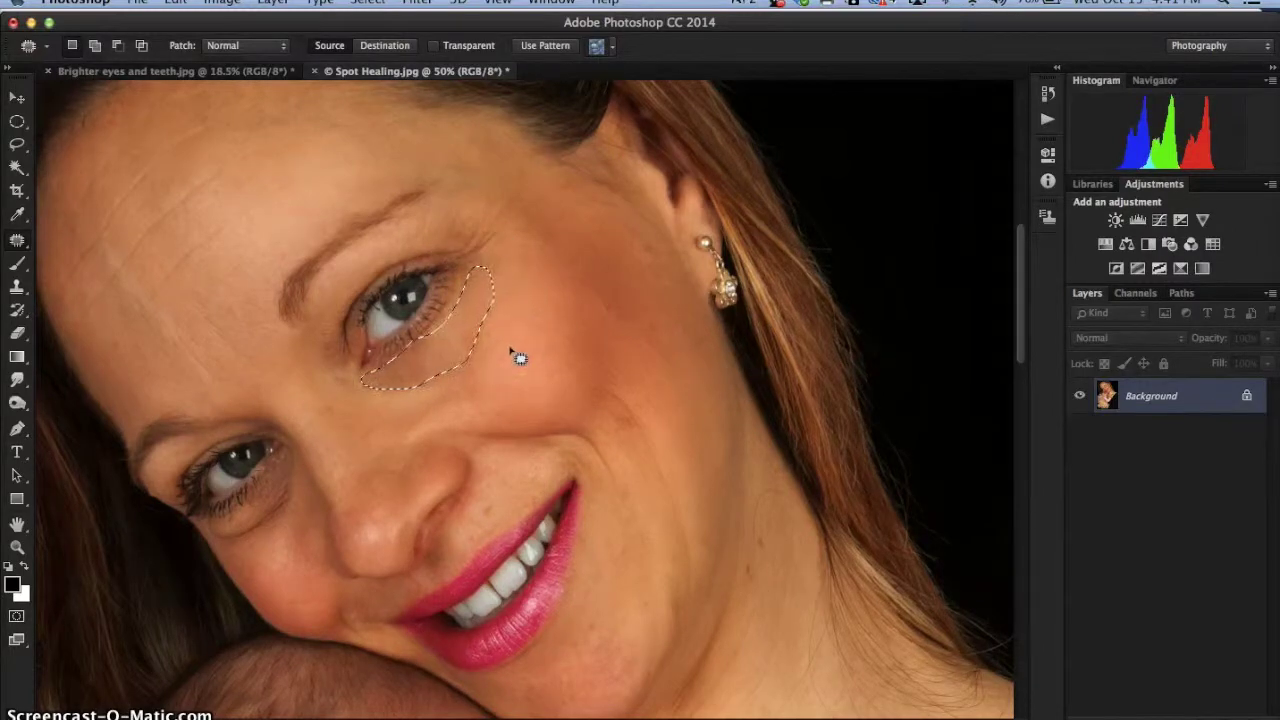
{"action": "mouse_move", "coordinate": [508, 345]}
{"action": "left_mouse_down"}
{"action": "mouse_move", "coordinate": [503, 329]}
{"action": "mouse_move", "coordinate": [517, 329]}
{"action": "left_mouse_up"}
{"action": "left_click_drag", "start_coordinate": [523, 332], "coordinate": [534, 326]}
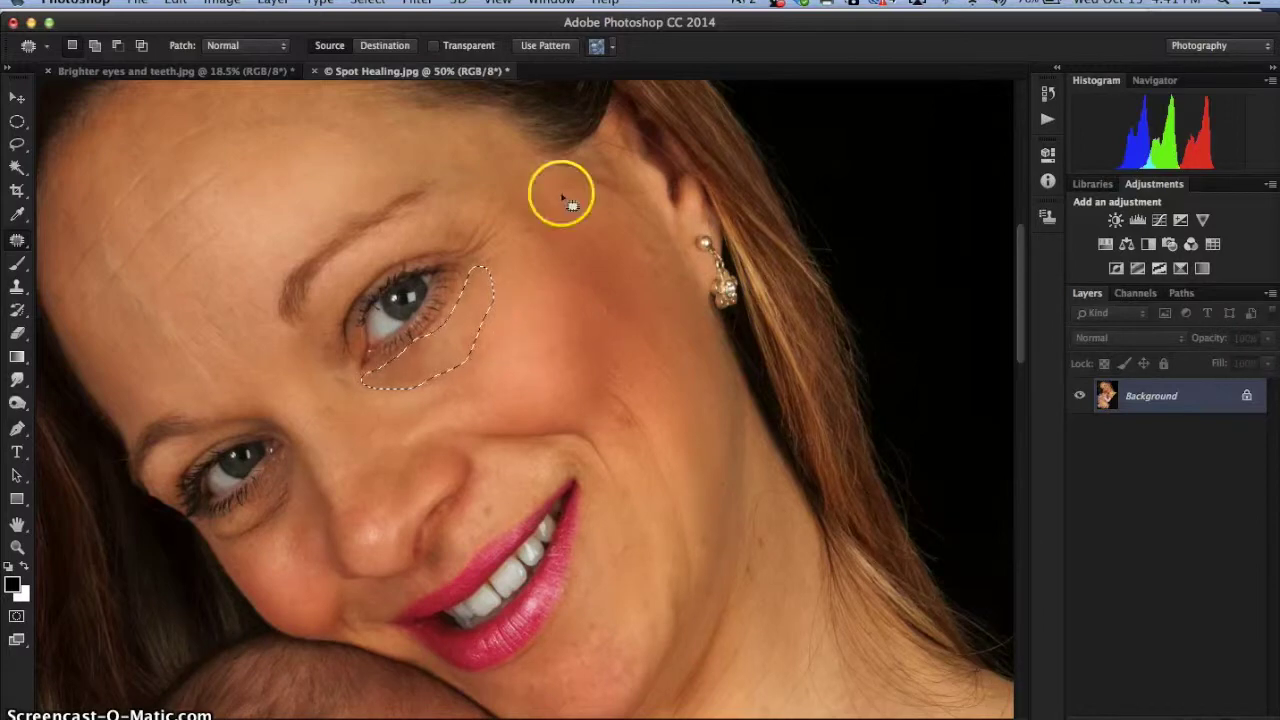
Hide the selection outline to inspect the patched skin under the eye, and show the outline again
{"action": "left_click", "coordinate": [500, 3]}
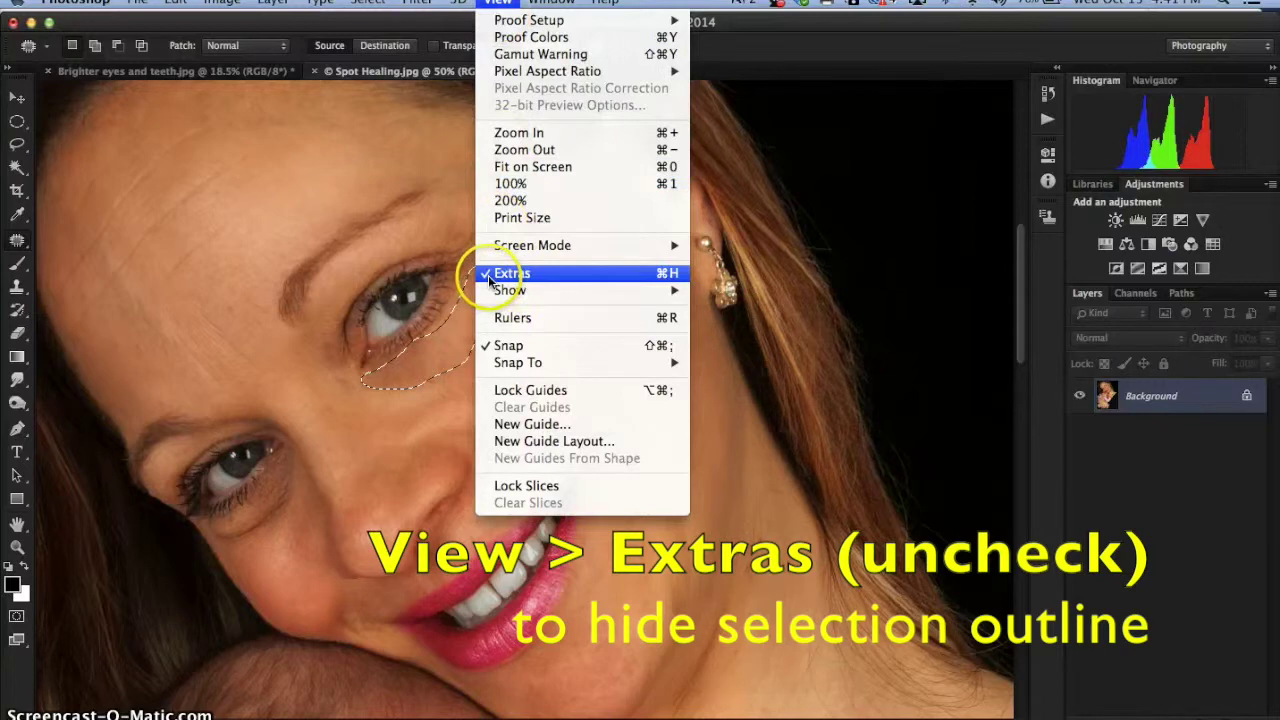
{"action": "left_click", "coordinate": [510, 273]}
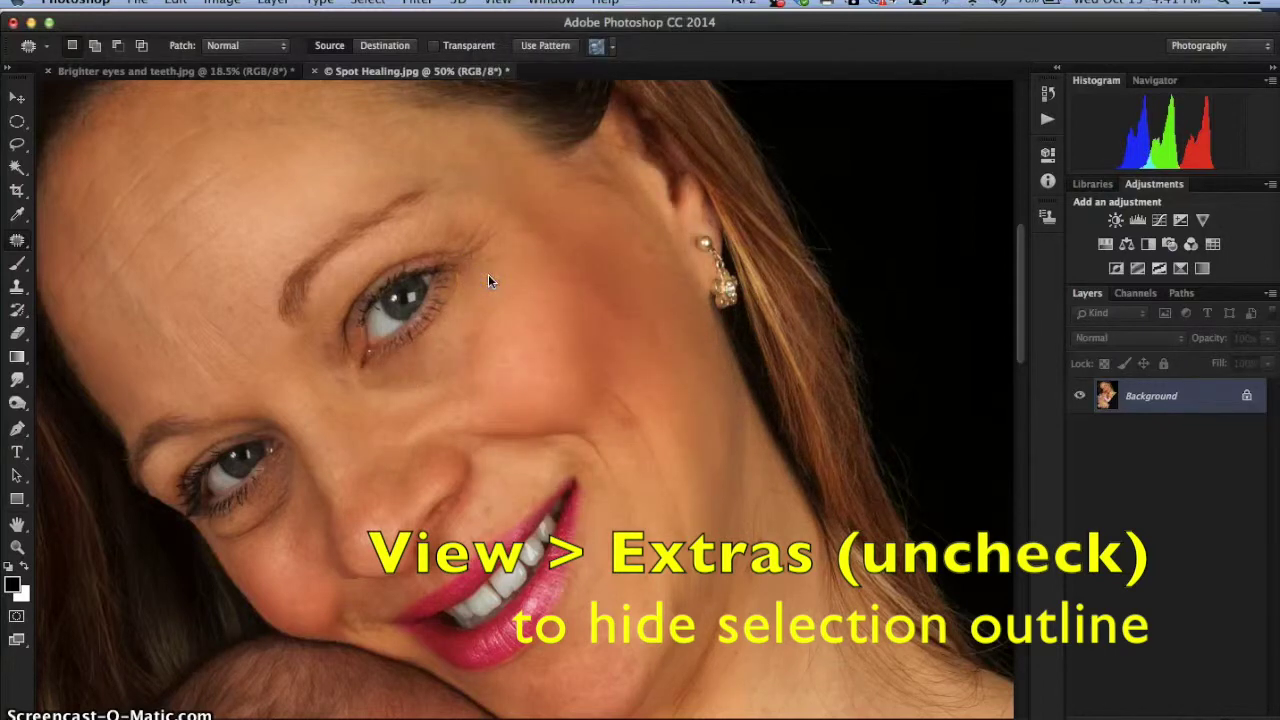
{"action": "left_click_drag", "start_coordinate": [499, 295], "coordinate": [528, 337]}
{"action": "mouse_move", "coordinate": [550, 95]}
{"action": "left_mouse_down"}
{"action": "mouse_move", "coordinate": [548, 158]}
{"action": "mouse_move", "coordinate": [553, 100]}
{"action": "left_mouse_up"}
{"action": "left_click_drag", "start_coordinate": [497, 2], "coordinate": [574, 273]}
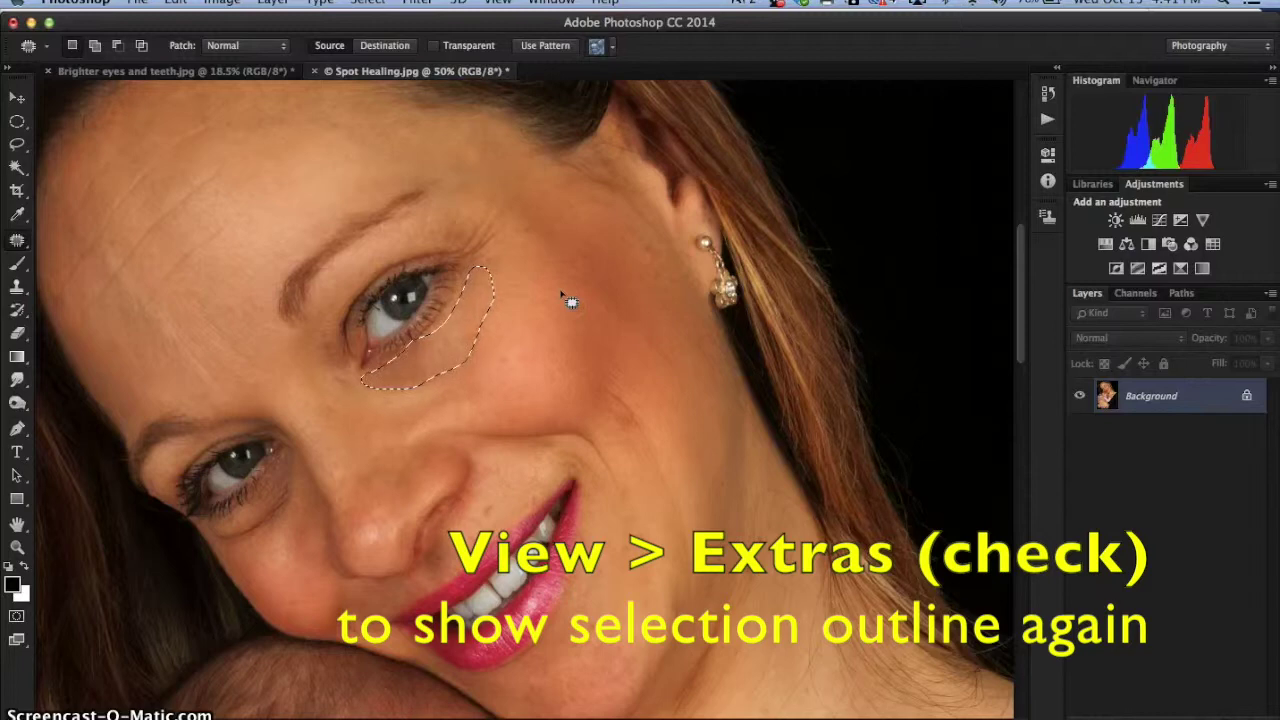
{"action": "left_click_drag", "start_coordinate": [533, 219], "coordinate": [500, 371]}
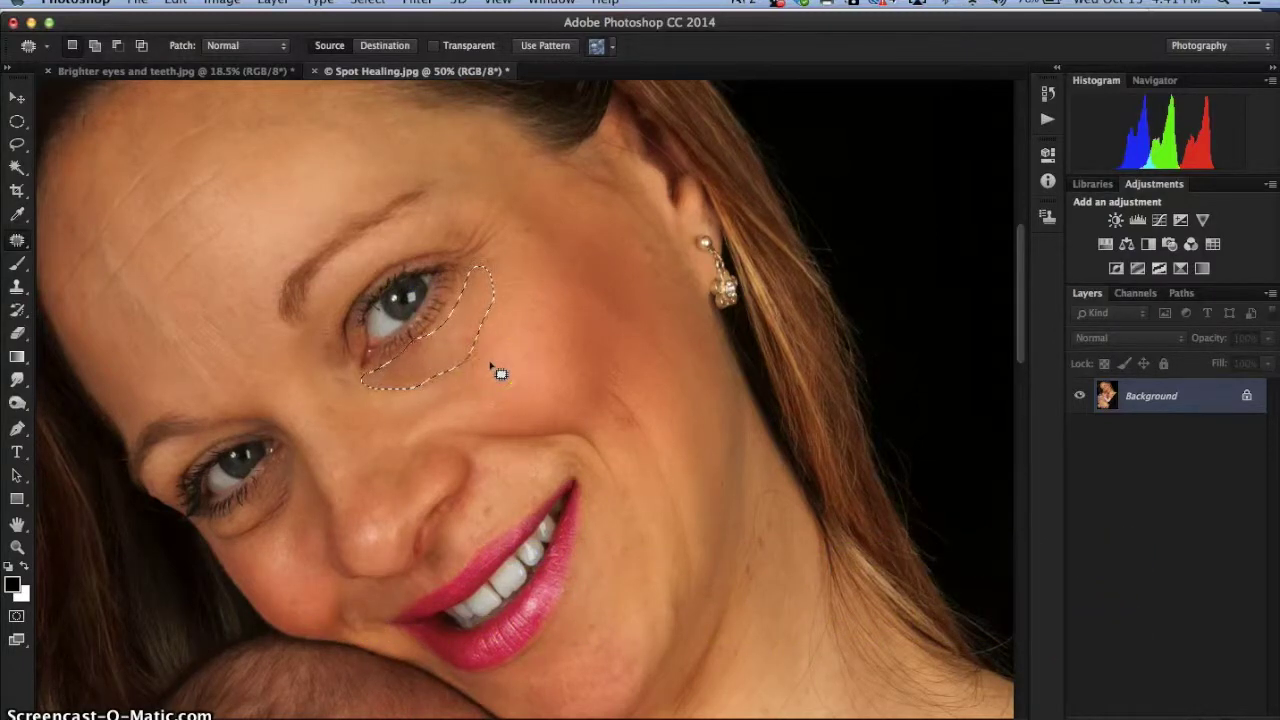
Deselect the patched area and patch the skin under the other eye with smooth skin from the cheek below it
{"action": "left_click", "coordinate": [370, 4]}
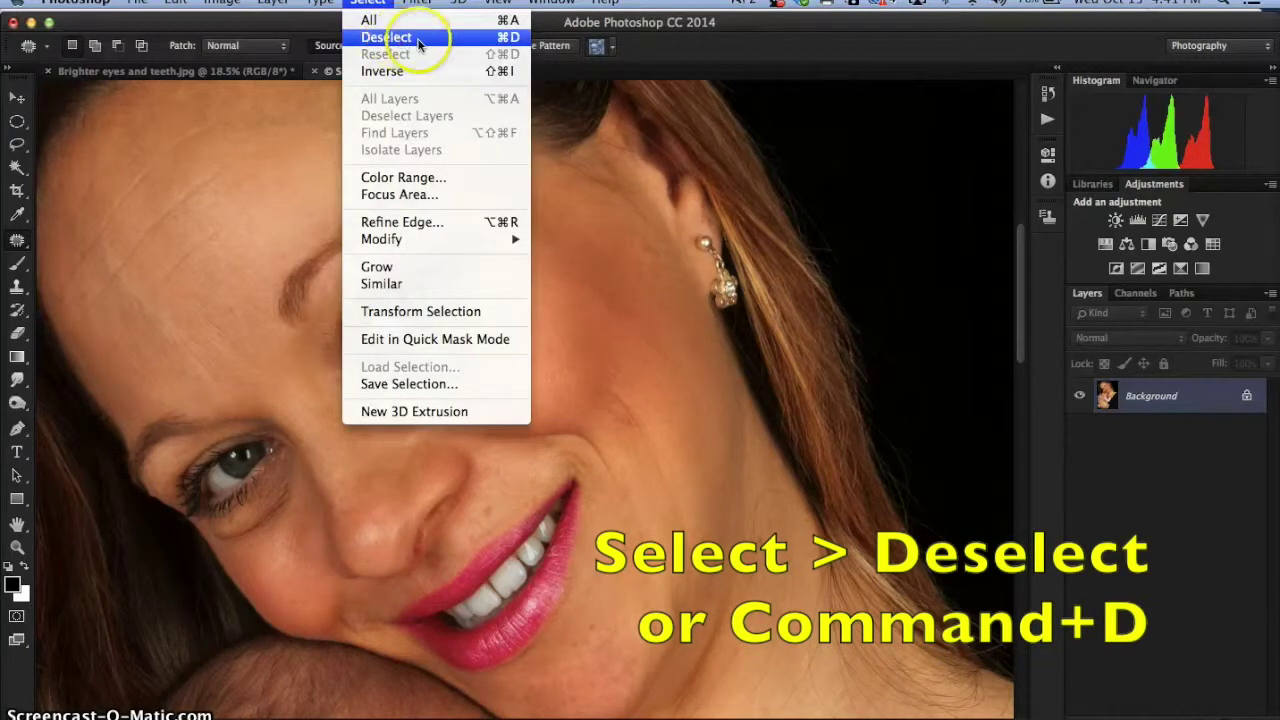
{"action": "left_click", "coordinate": [503, 40]}
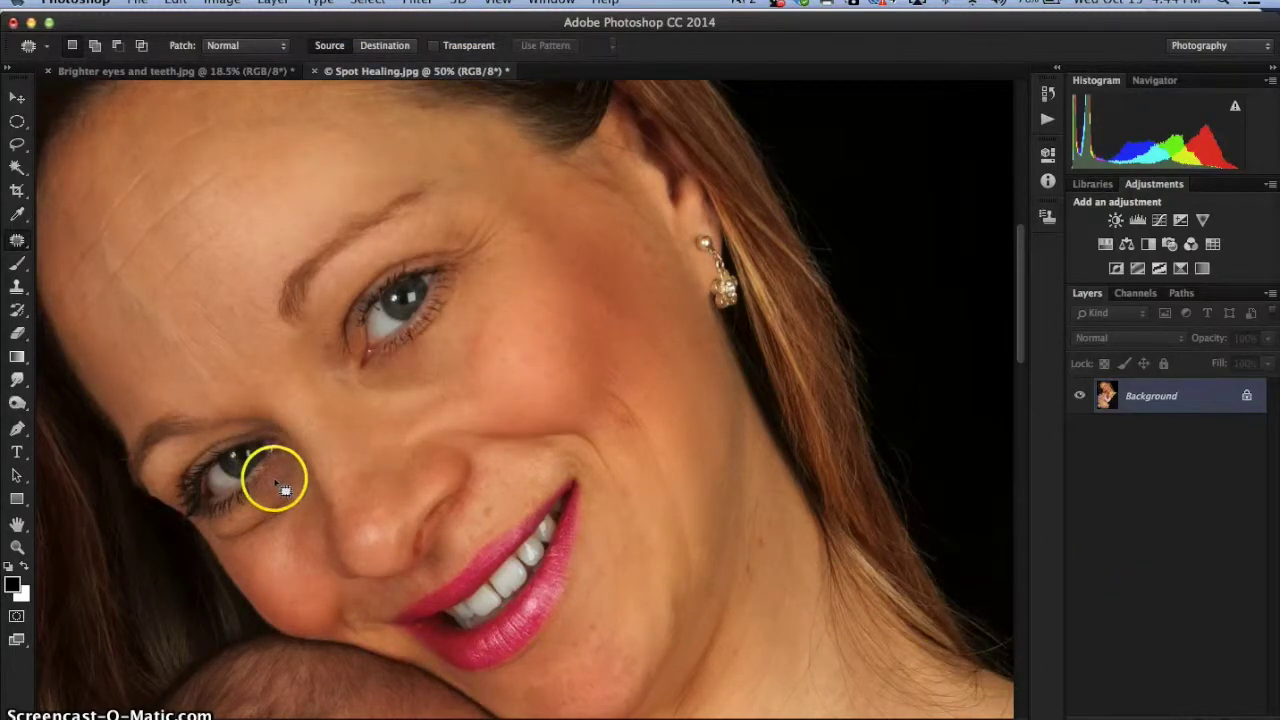
{"action": "mouse_move", "coordinate": [280, 460]}
{"action": "left_mouse_down"}
{"action": "mouse_move", "coordinate": [250, 506]}
{"action": "mouse_move", "coordinate": [207, 524]}
{"action": "mouse_move", "coordinate": [224, 545]}
{"action": "mouse_move", "coordinate": [269, 531]}
{"action": "mouse_move", "coordinate": [290, 504]}
{"action": "mouse_move", "coordinate": [294, 456]}
{"action": "mouse_move", "coordinate": [283, 457]}
{"action": "mouse_move", "coordinate": [297, 563]}
{"action": "mouse_move", "coordinate": [259, 518]}
{"action": "mouse_move", "coordinate": [273, 555]}
{"action": "left_mouse_up"}
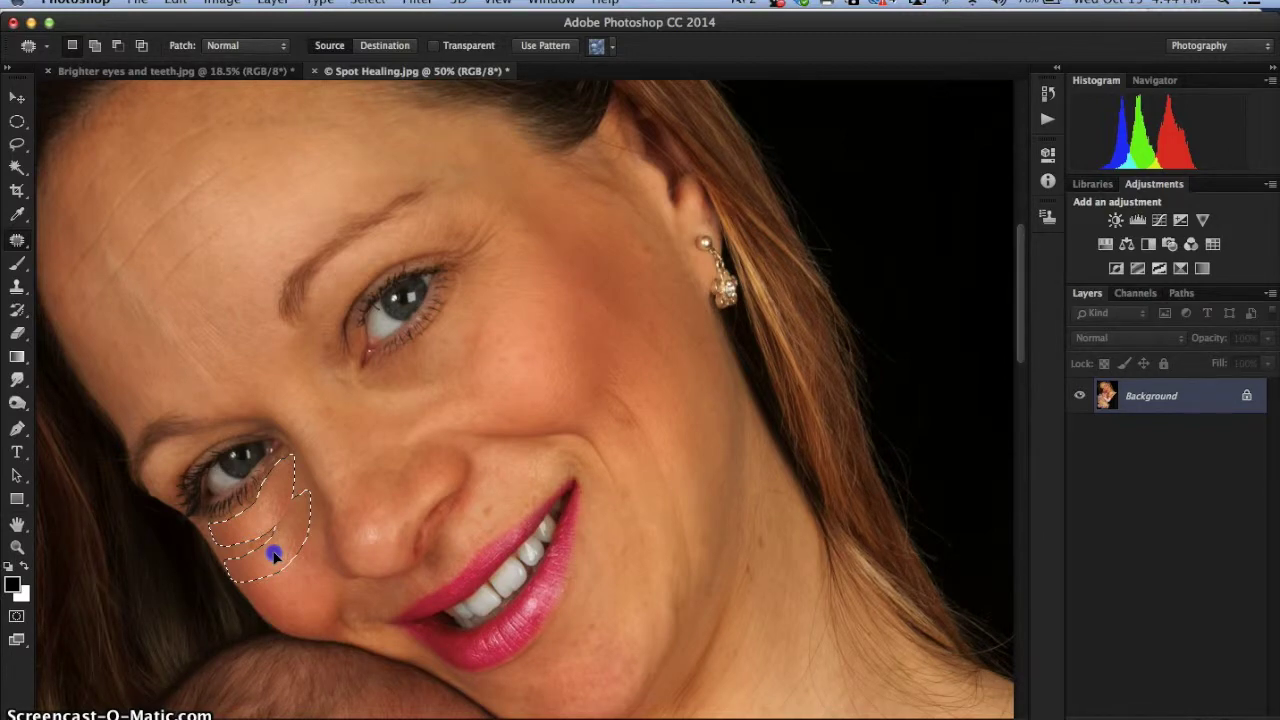
{"action": "left_click_drag", "start_coordinate": [275, 557], "coordinate": [276, 557]}
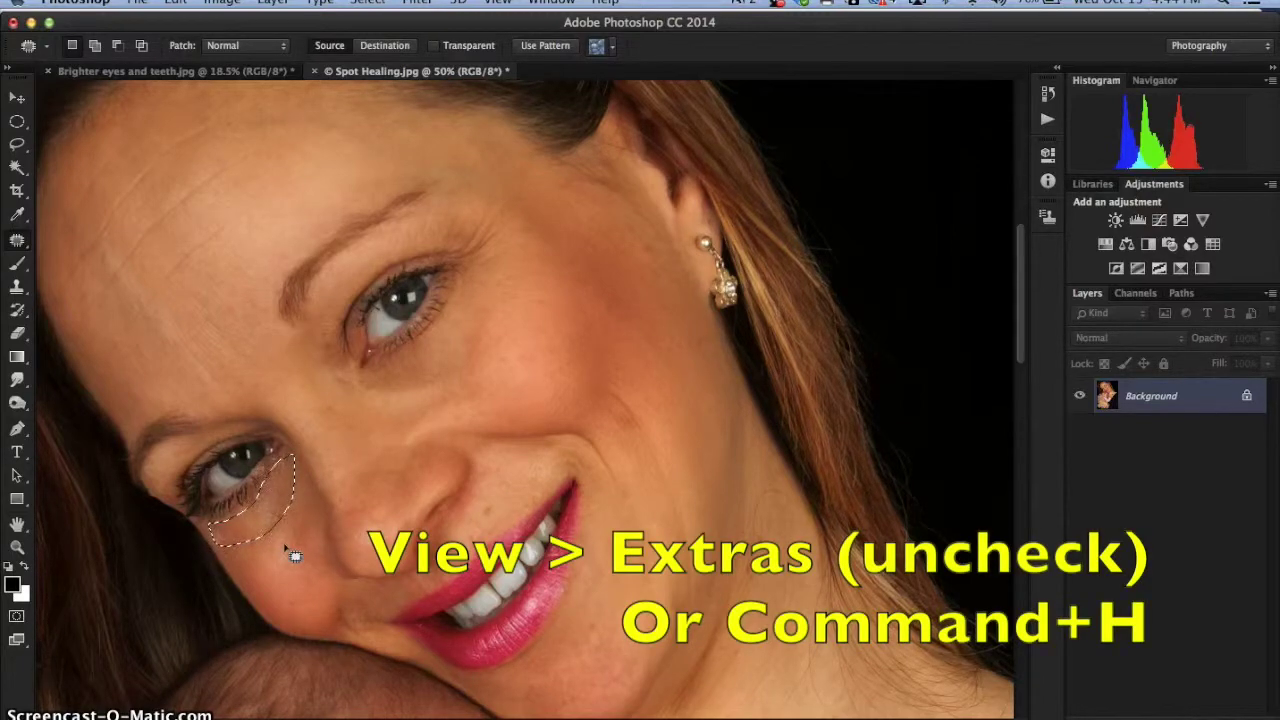
Turn off Extras to hide the selection outline around the second under-eye patch
{"action": "key", "text": "super+h"}
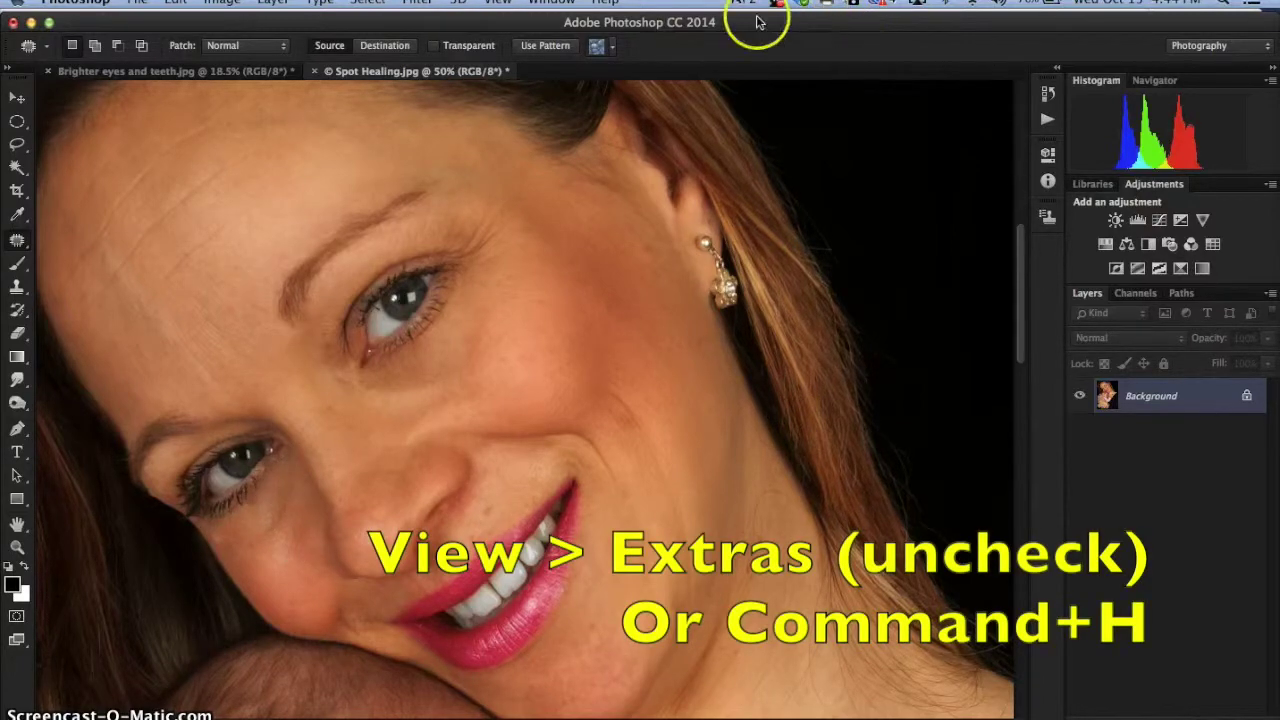
{"action": "left_click", "coordinate": [497, 3]}
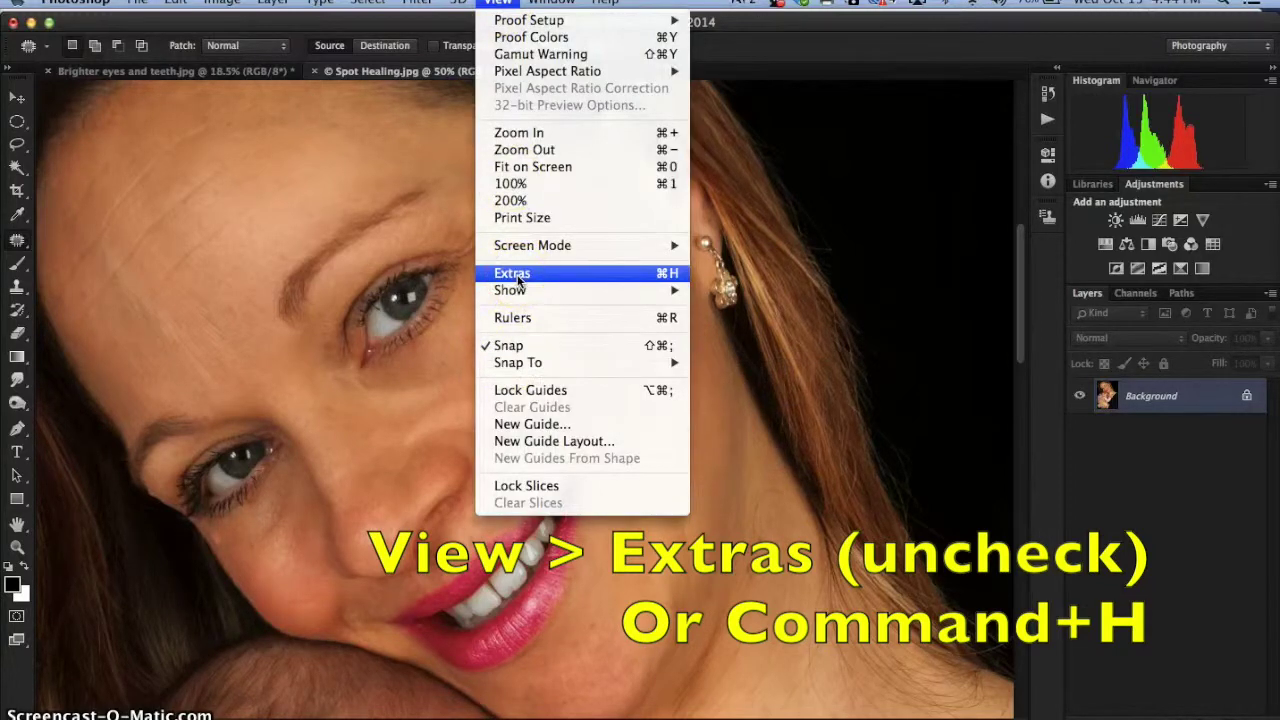
{"action": "left_click", "coordinate": [423, 471]}
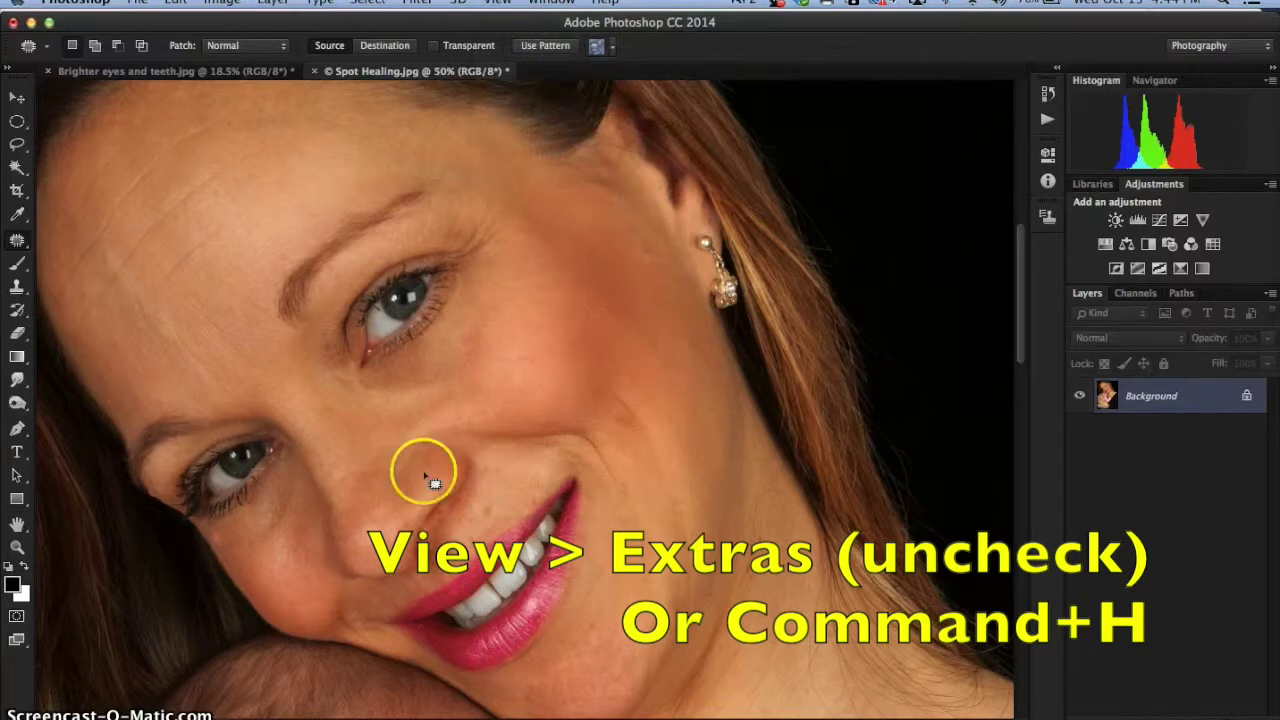
{"action": "left_click", "coordinate": [308, 549]}
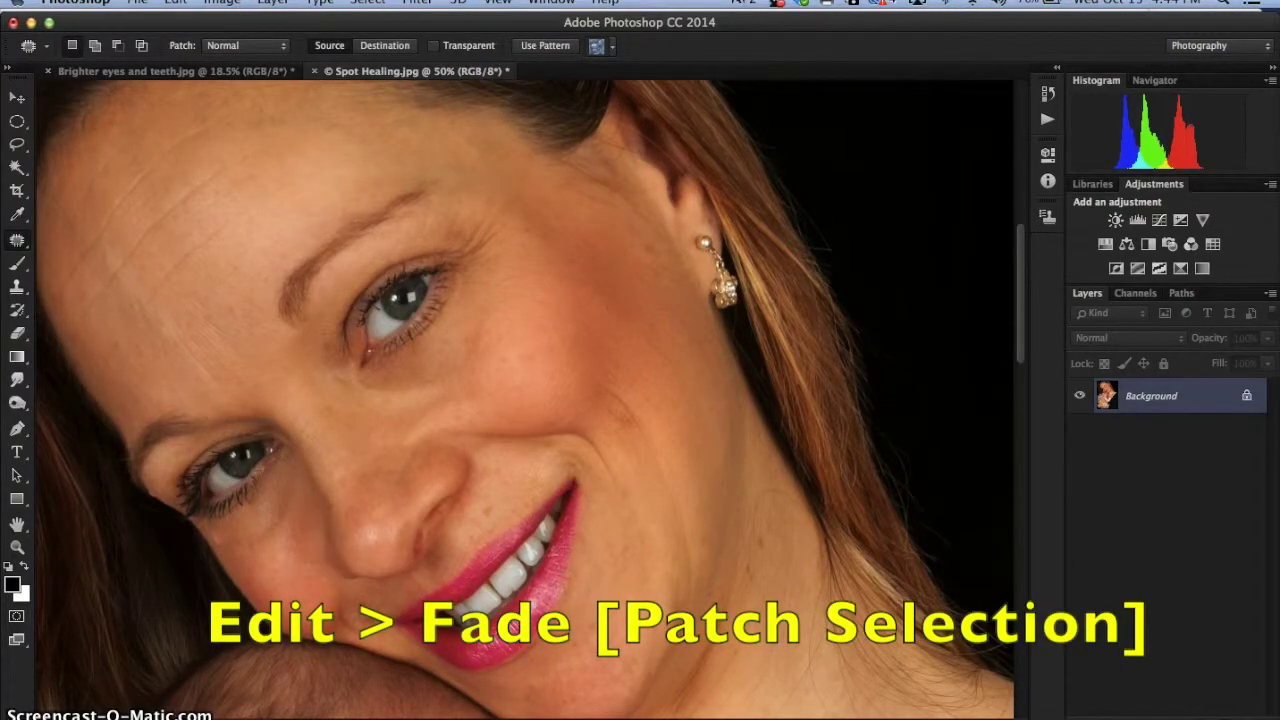
Fade the last patch selection under the eye to 61% opacity
{"action": "left_click", "coordinate": [175, 2]}
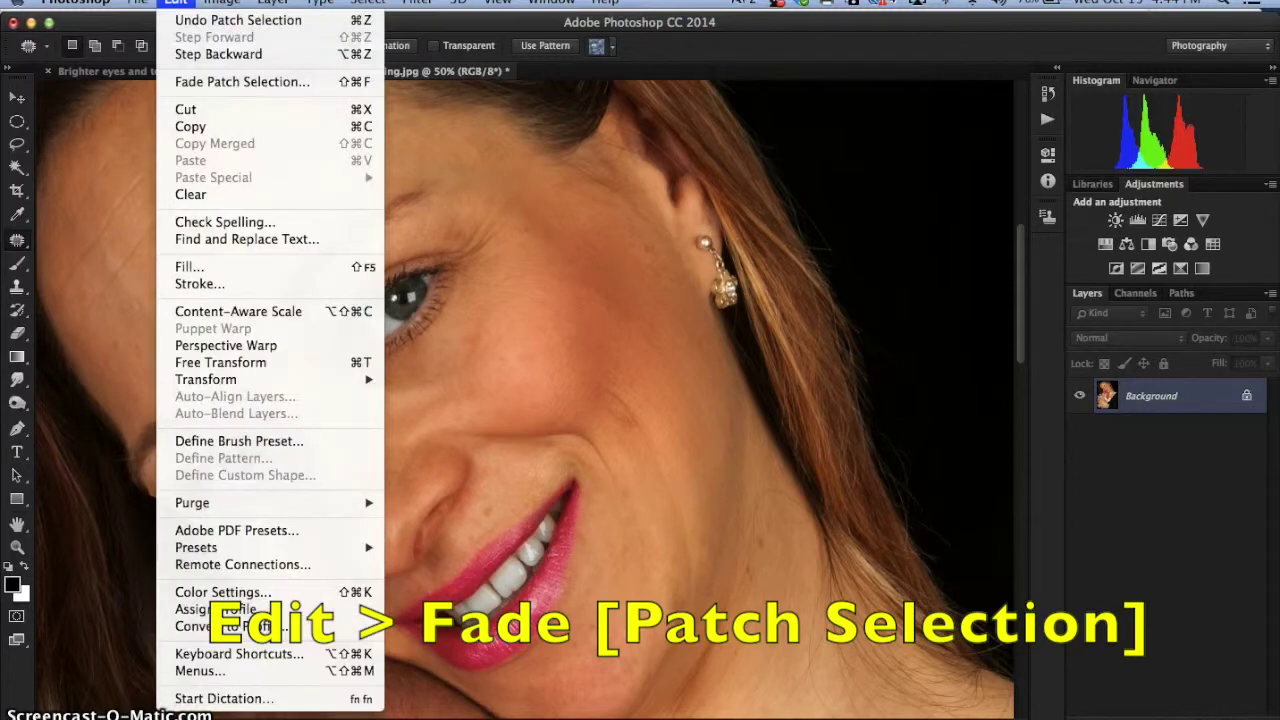
{"action": "left_click", "coordinate": [197, 83]}
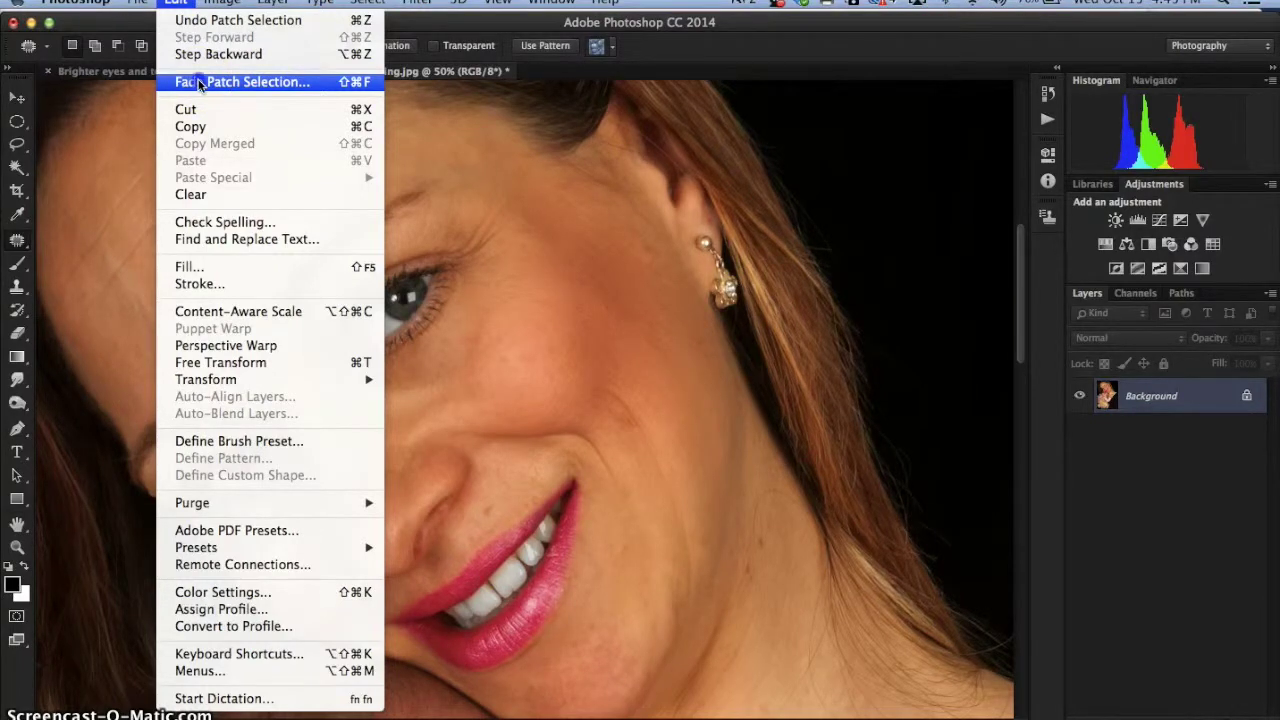
{"action": "left_click", "coordinate": [199, 84]}
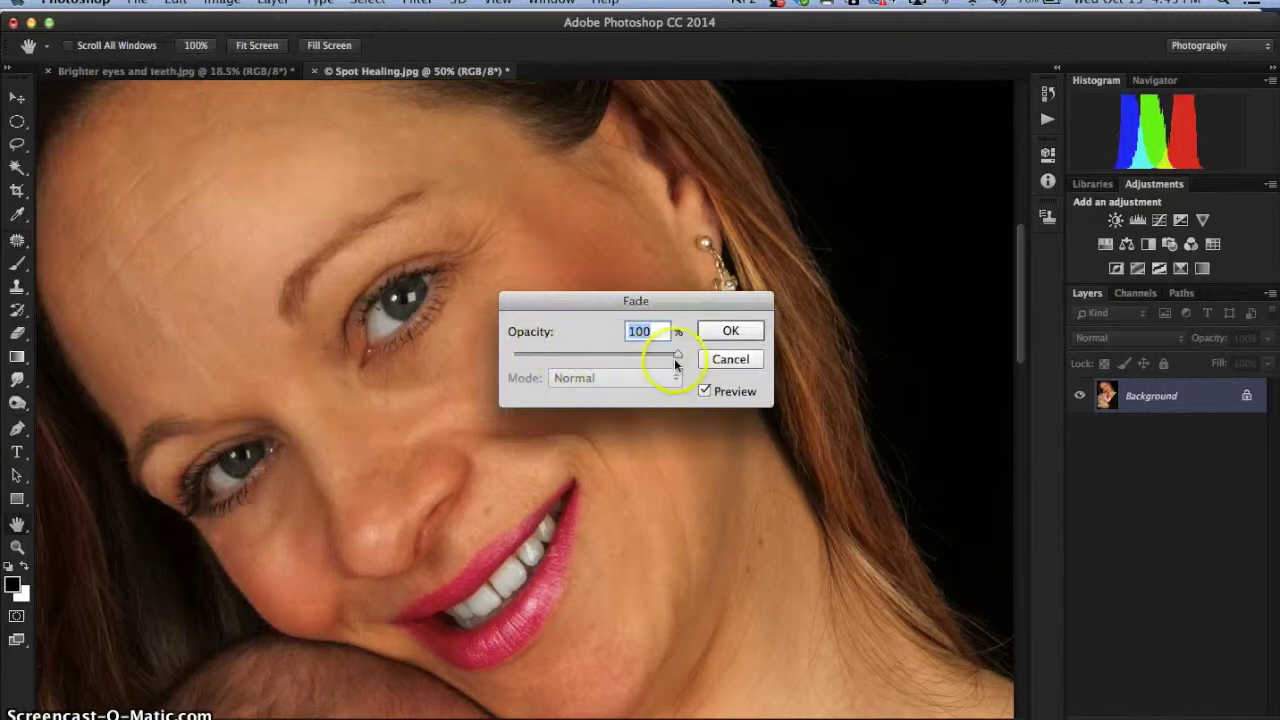
{"action": "left_click_drag", "start_coordinate": [676, 360], "coordinate": [566, 360]}
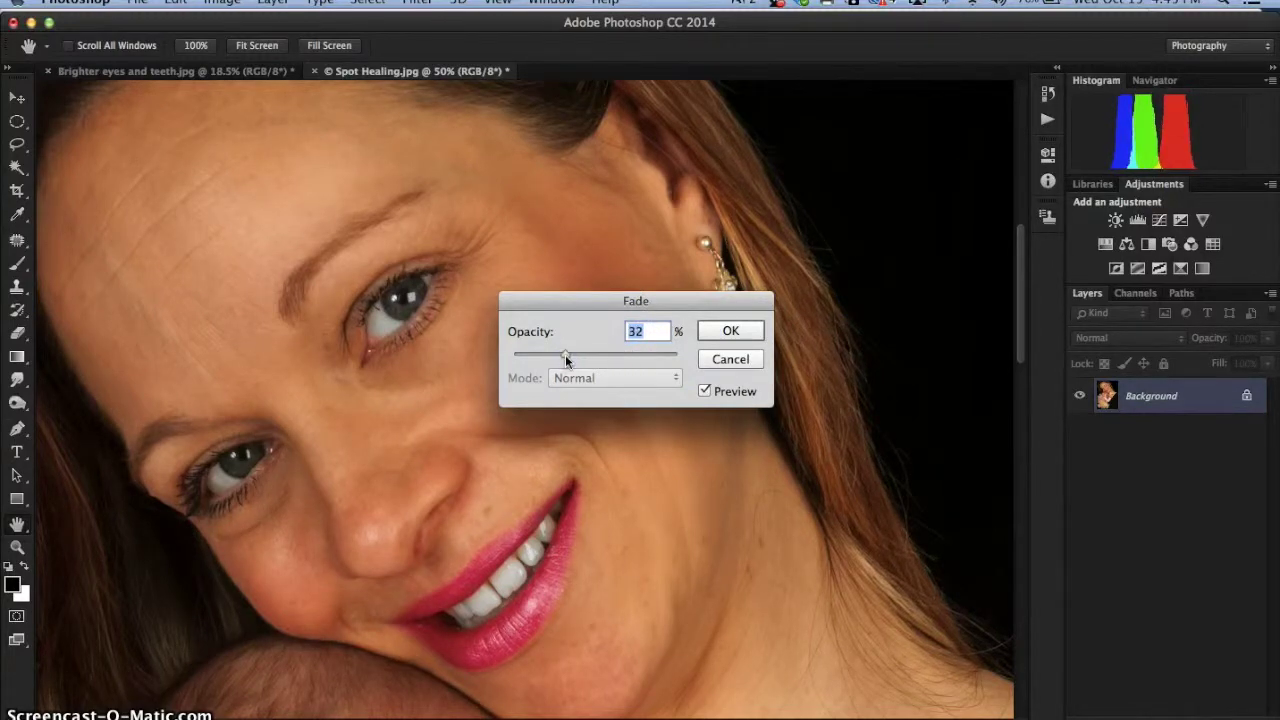
{"action": "left_click_drag", "start_coordinate": [566, 360], "coordinate": [600, 360]}
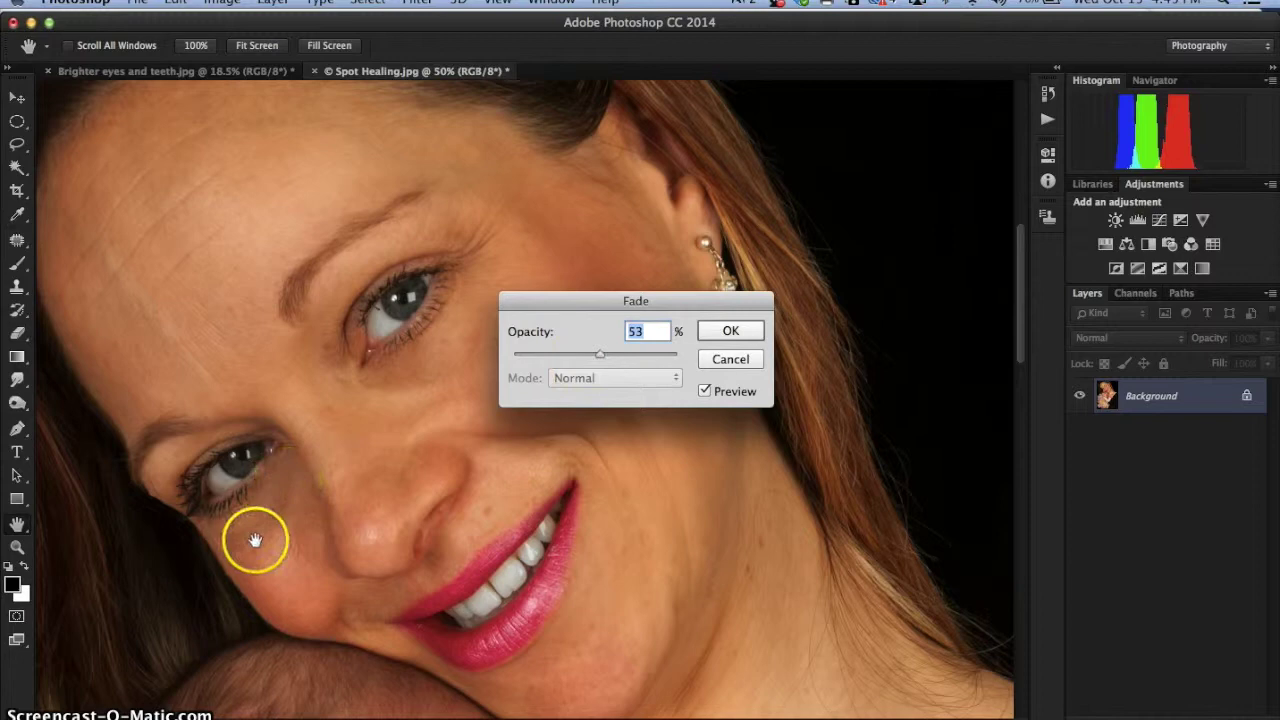
{"action": "left_click_drag", "start_coordinate": [600, 358], "coordinate": [621, 360]}
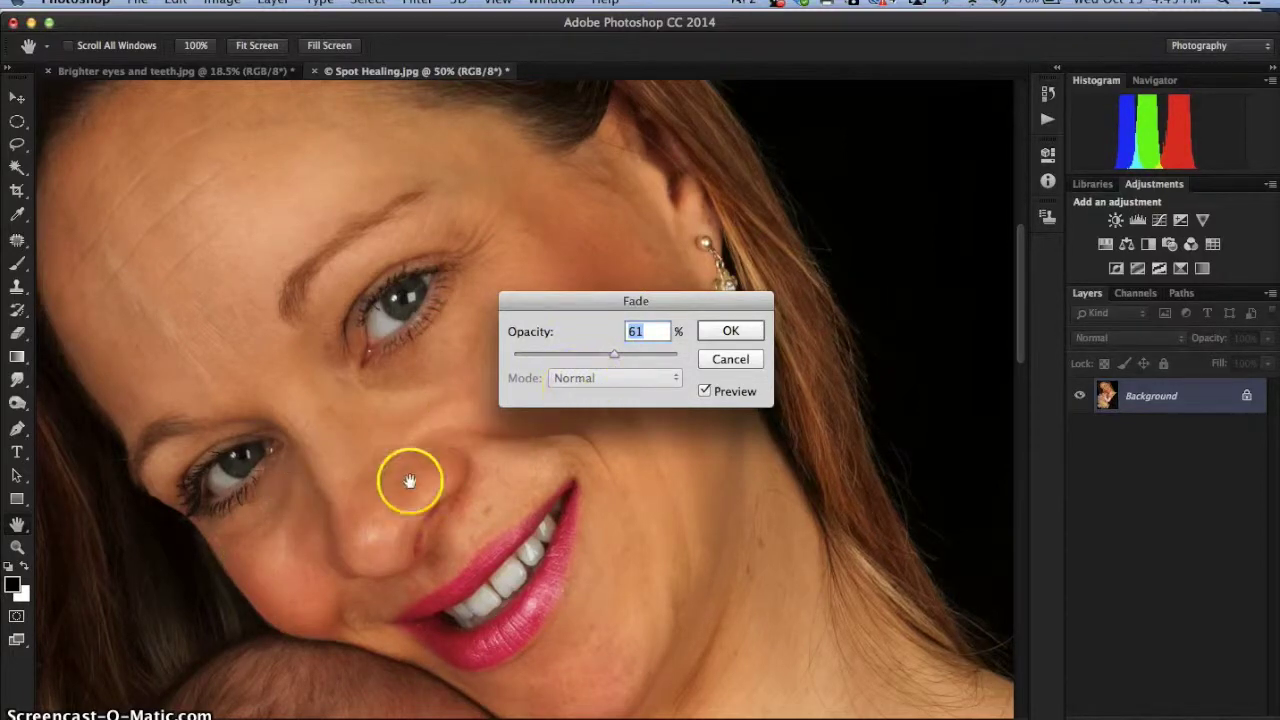
{"action": "left_click", "coordinate": [727, 333]}
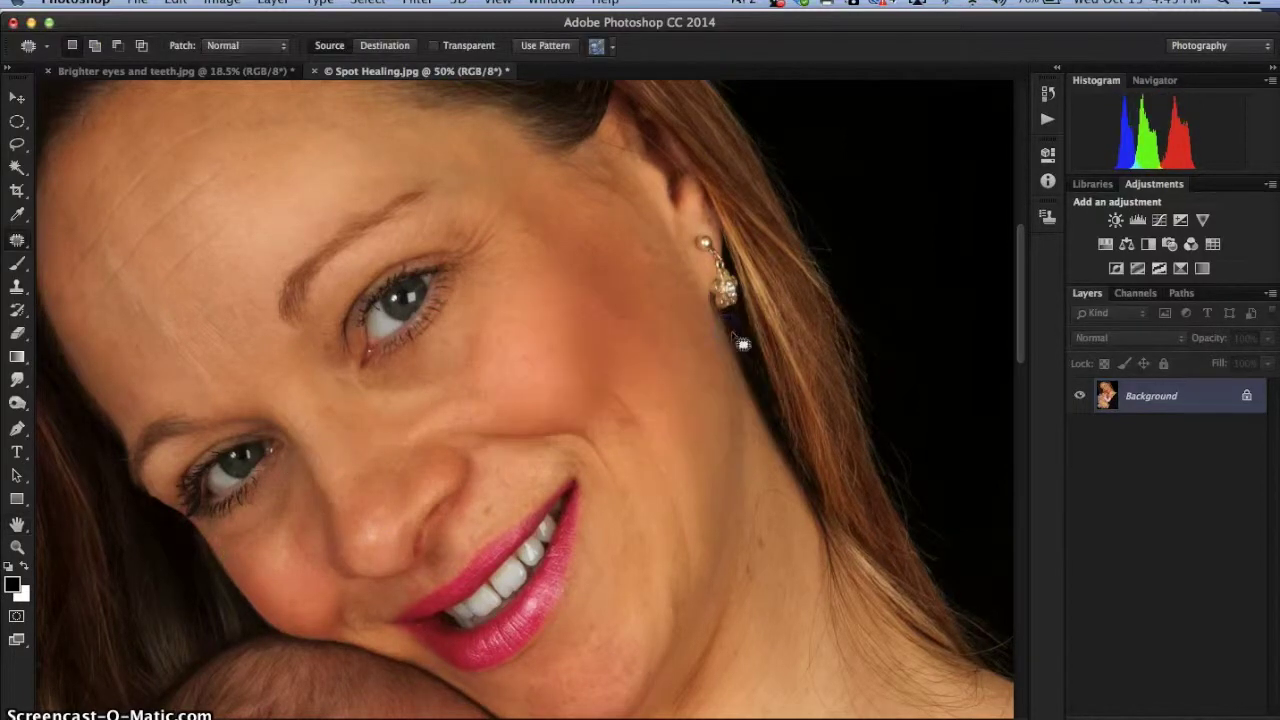
{"action": "left_click", "coordinate": [746, 336]}
{"action": "left_click", "coordinate": [757, 337]}
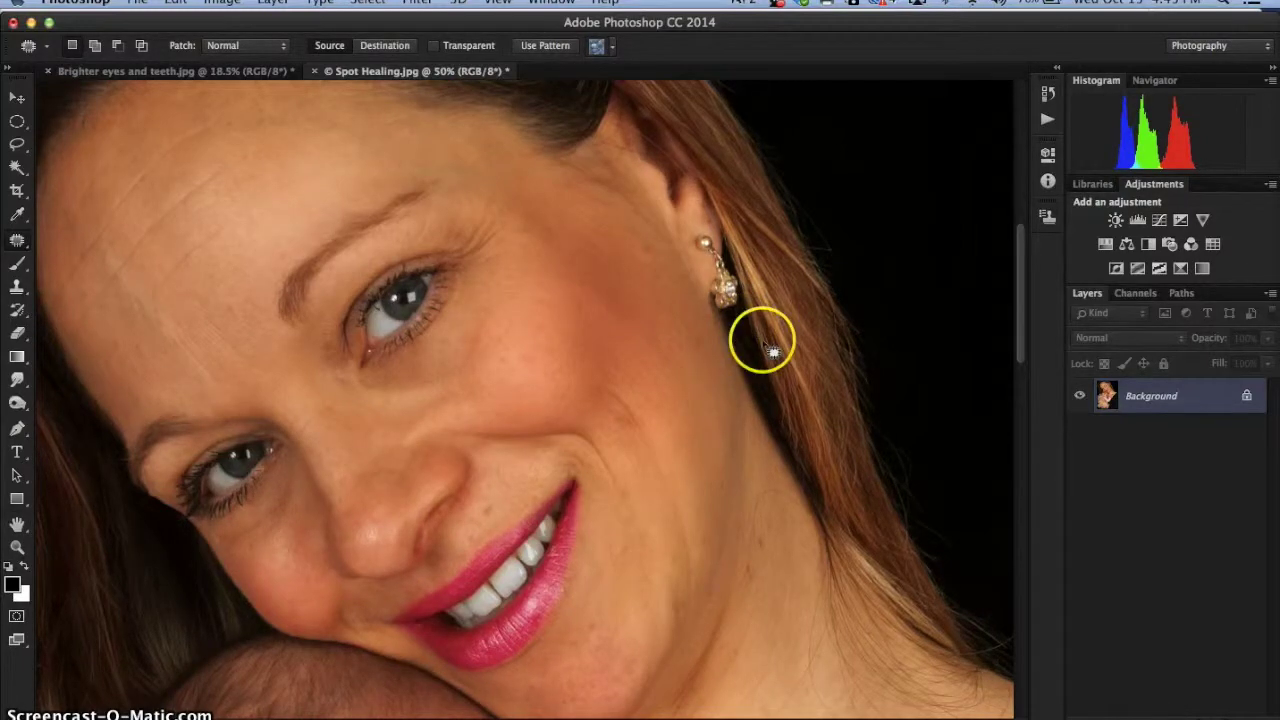